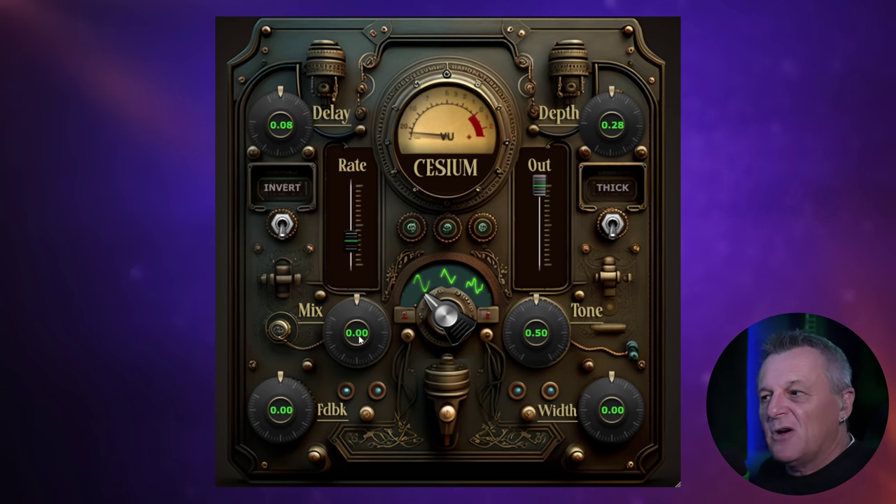
Raise the Mix from fully dry to 0.34 to blend in the modulation effect
{"action": "mouse_move", "coordinate": [360, 339]}
{"action": "left_mouse_down"}
{"action": "mouse_move", "coordinate": [366, 309]}
{"action": "mouse_move", "coordinate": [360, 347]}
{"action": "left_mouse_up"}
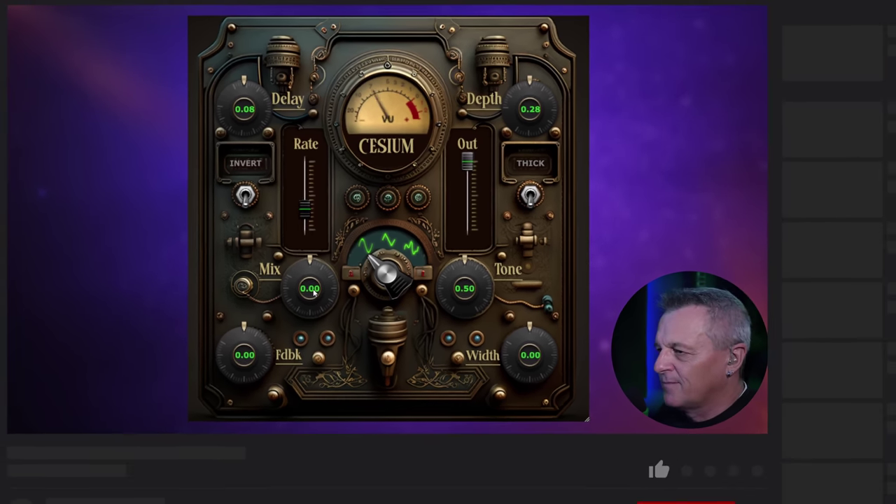
{"action": "left_click_drag", "start_coordinate": [313, 294], "coordinate": [315, 275]}
{"action": "left_click_drag", "start_coordinate": [276, 242], "coordinate": [267, 196]}
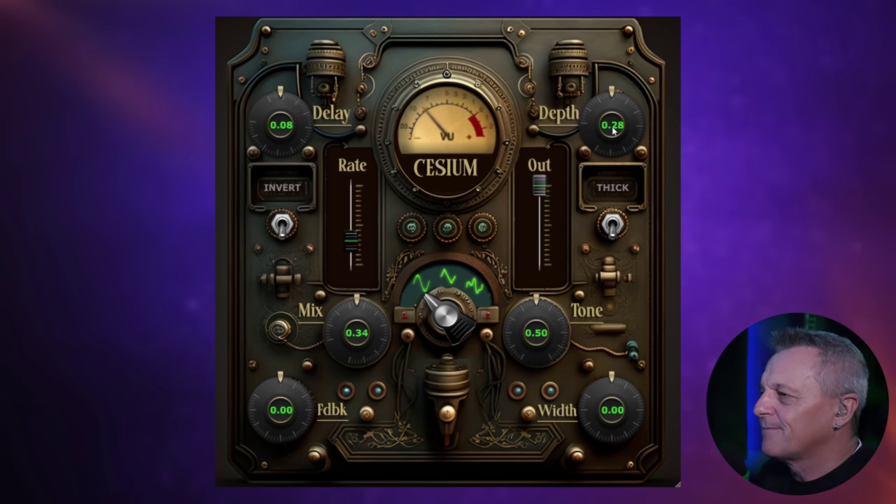
Audition a Depth of 0.62 with a faster Rate, settling on Depth 0.29 and the Rate slightly below its midpoint
{"action": "left_click_drag", "start_coordinate": [614, 131], "coordinate": [614, 114]}
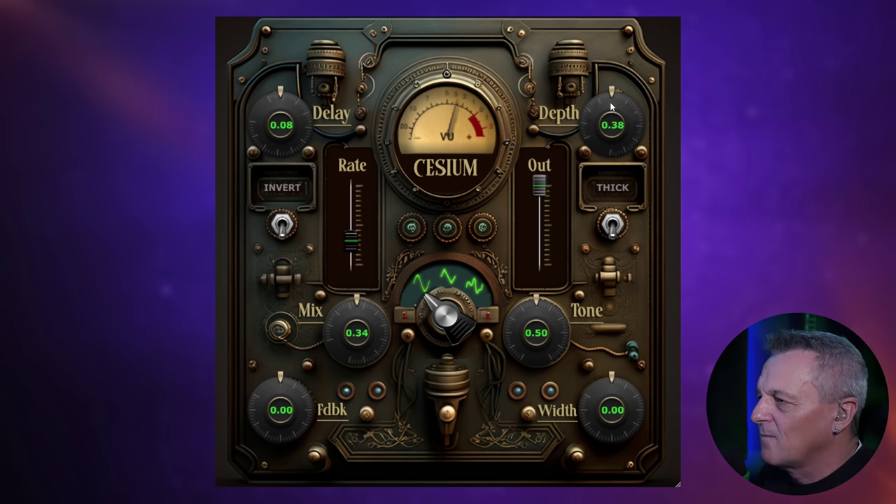
{"action": "left_click_drag", "start_coordinate": [352, 245], "coordinate": [356, 216]}
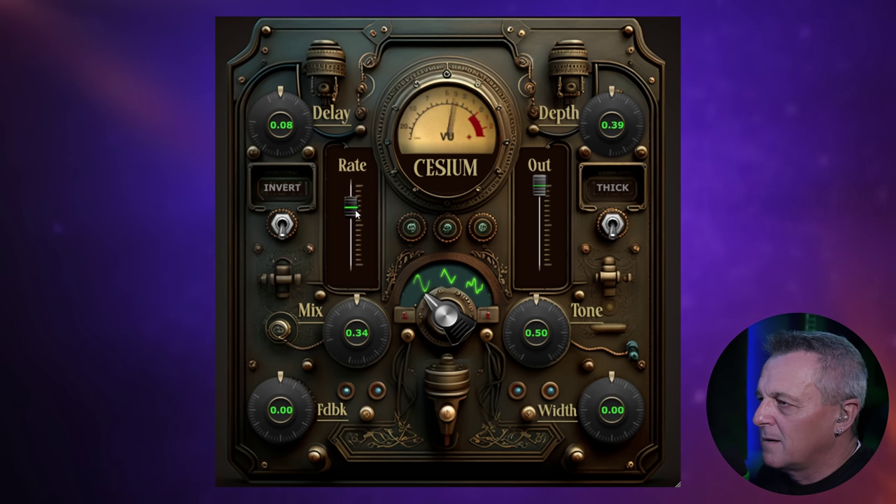
{"action": "left_click_drag", "start_coordinate": [618, 131], "coordinate": [622, 81]}
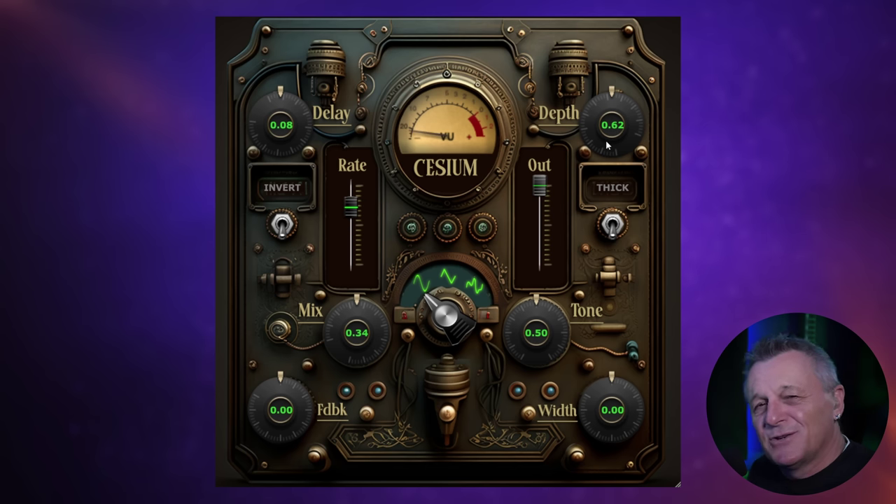
{"action": "left_click_drag", "start_coordinate": [633, 136], "coordinate": [616, 207]}
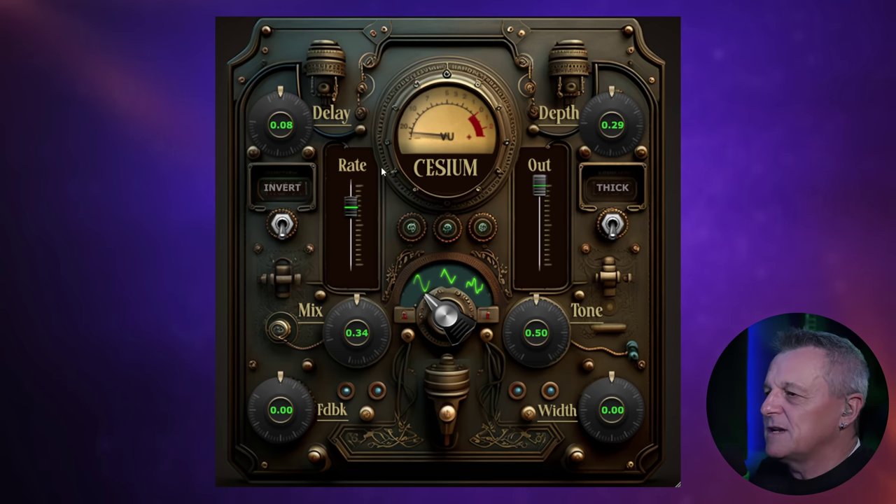
{"action": "left_click_drag", "start_coordinate": [349, 206], "coordinate": [351, 233]}
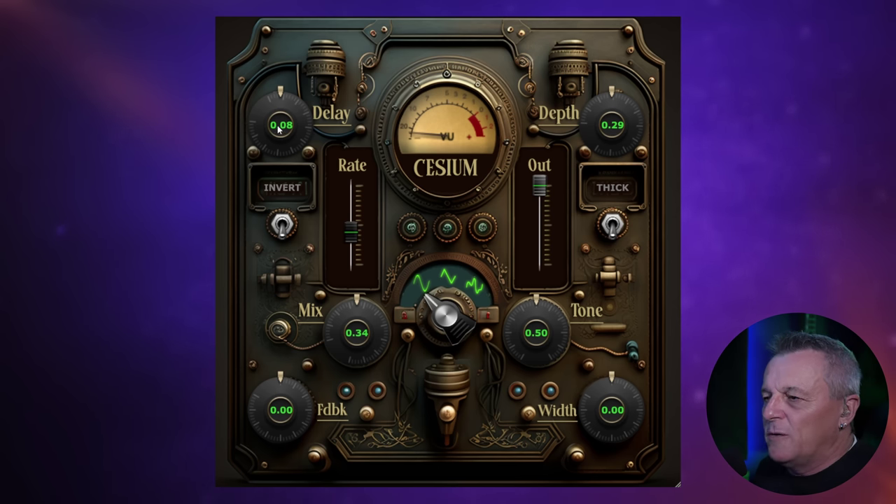
Set the Delay to 0.09 and try the full stereo Width of 1.00 before settling the Width at 0.83
{"action": "mouse_move", "coordinate": [280, 140]}
{"action": "left_mouse_down"}
{"action": "mouse_move", "coordinate": [279, 63]}
{"action": "mouse_move", "coordinate": [285, 126]}
{"action": "left_mouse_up"}
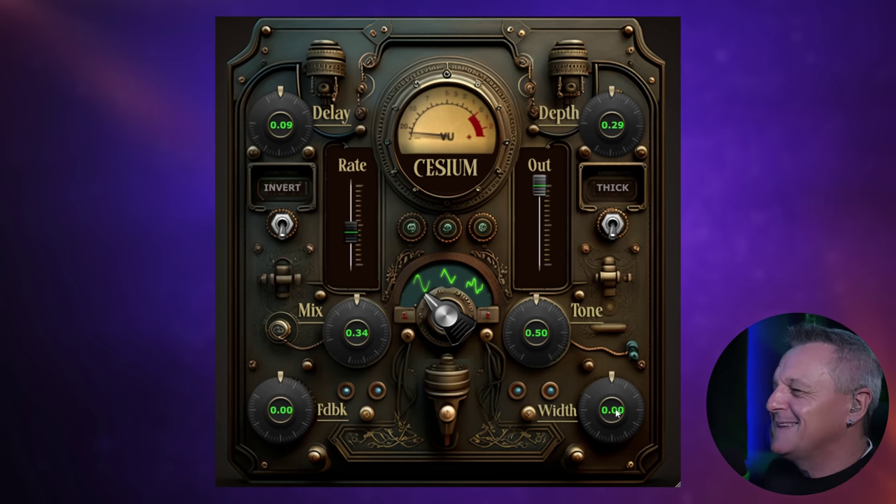
{"action": "left_click_drag", "start_coordinate": [616, 415], "coordinate": [591, 209]}
{"action": "left_click_drag", "start_coordinate": [612, 378], "coordinate": [612, 356]}
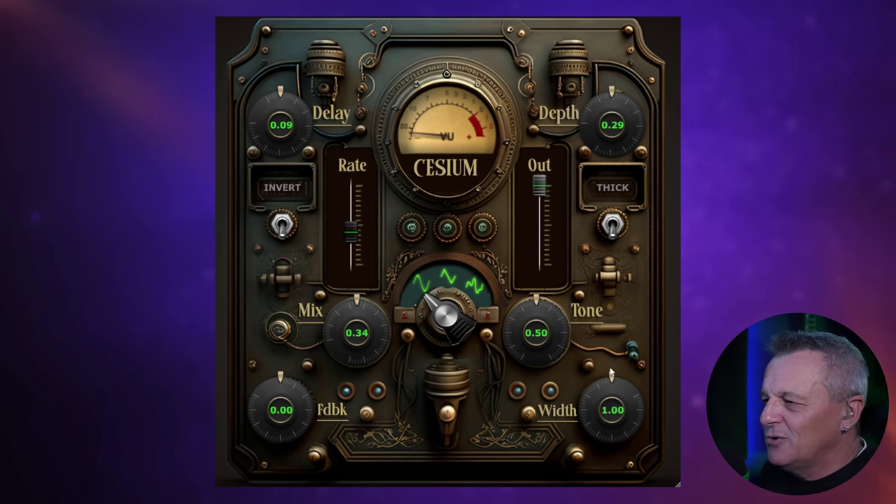
{"action": "left_click_drag", "start_coordinate": [617, 414], "coordinate": [617, 451]}
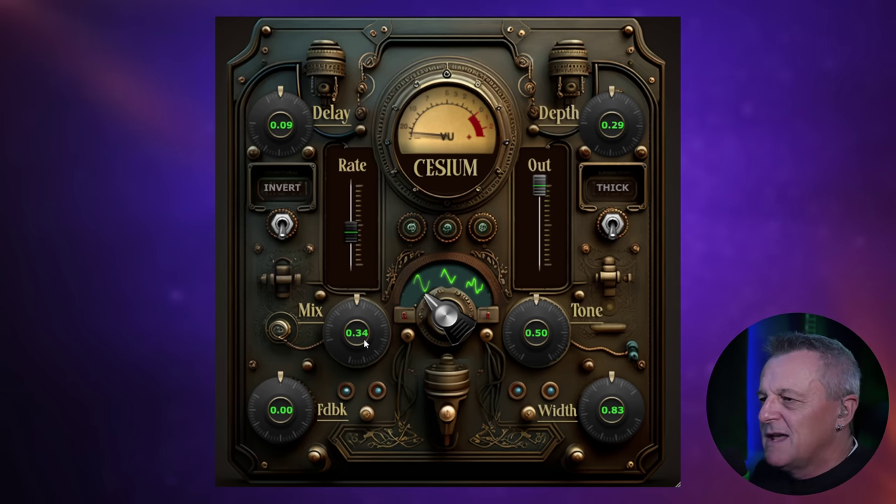
Audition the Tone at 0.68 with the Mix fully wet at 1.00, and bring the Mix back to 0.32
{"action": "left_click_drag", "start_coordinate": [363, 340], "coordinate": [324, 148]}
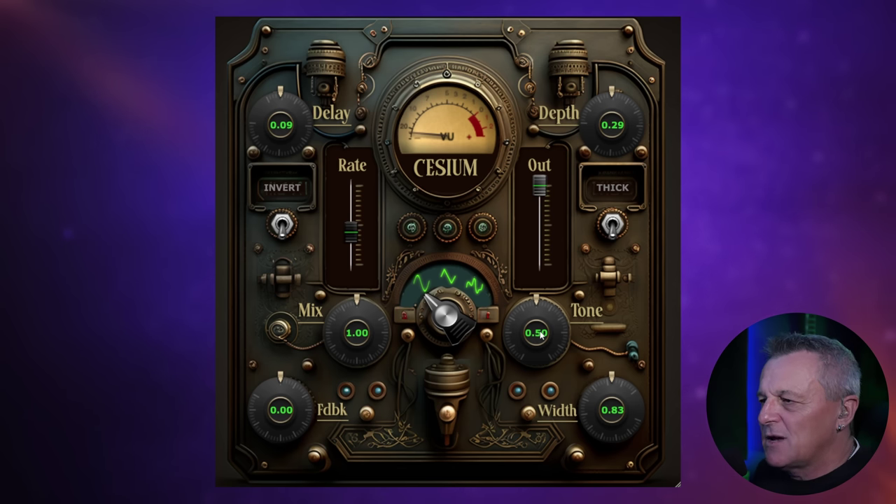
{"action": "left_click_drag", "start_coordinate": [540, 337], "coordinate": [564, 330]}
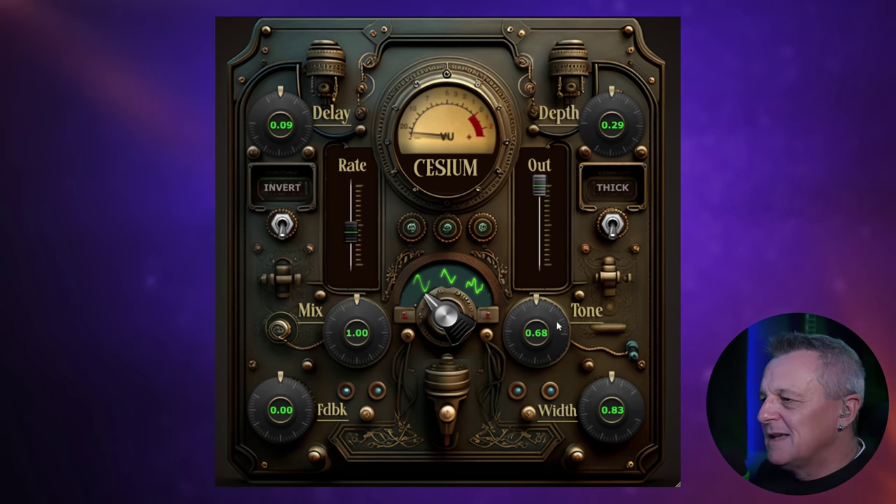
{"action": "left_click_drag", "start_coordinate": [356, 401], "coordinate": [364, 459]}
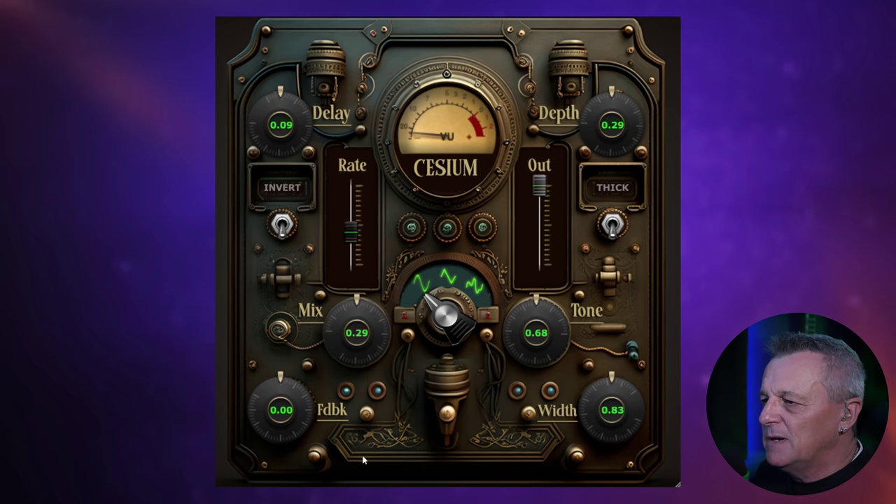
{"action": "left_click_drag", "start_coordinate": [358, 358], "coordinate": [363, 325]}
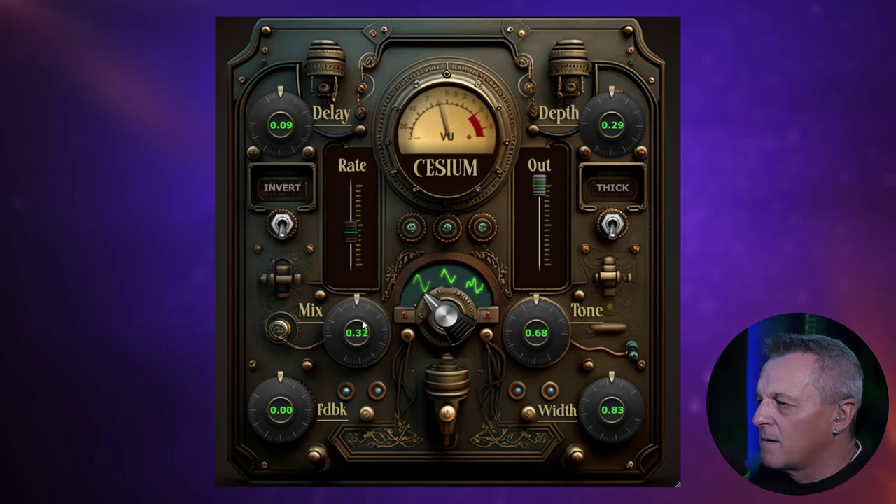
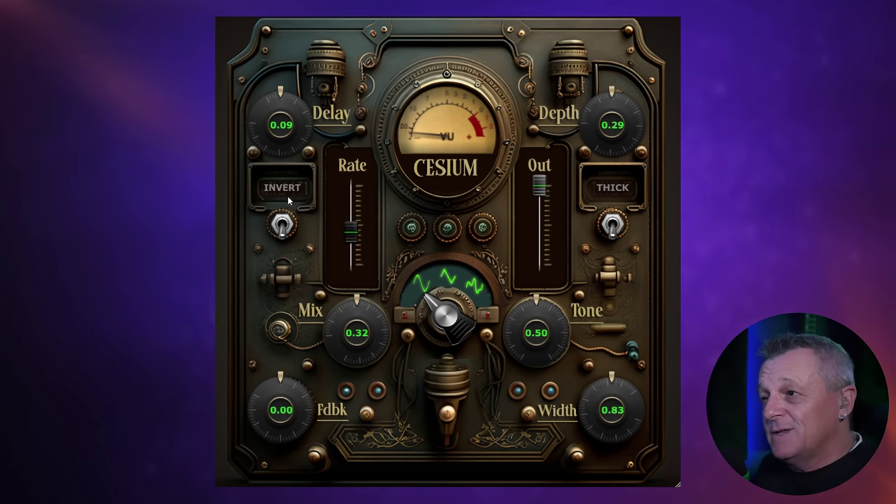
Compare the sound with Invert on and off, leaving Invert enabled
{"action": "left_click", "coordinate": [282, 226]}
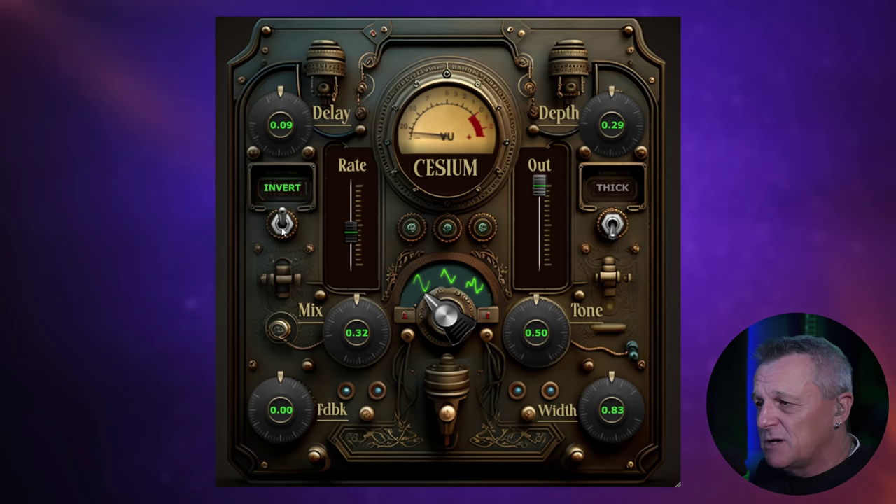
{"action": "left_click", "coordinate": [282, 224]}
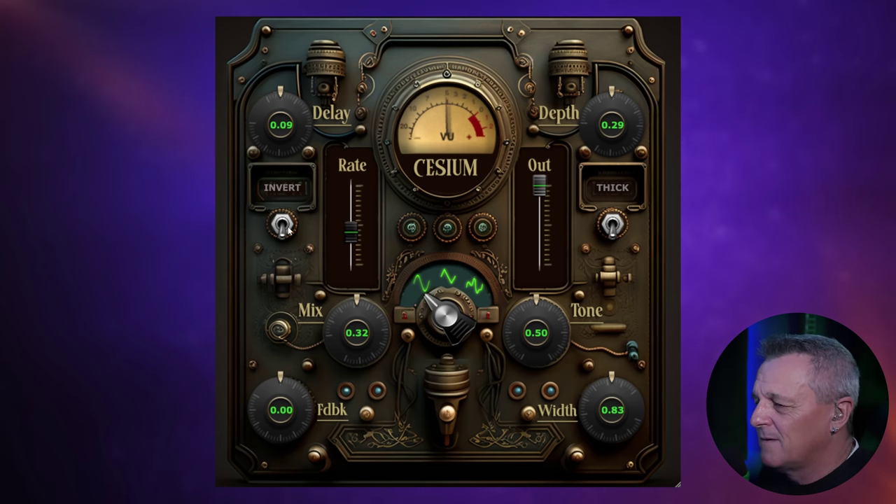
{"action": "left_click", "coordinate": [284, 227]}
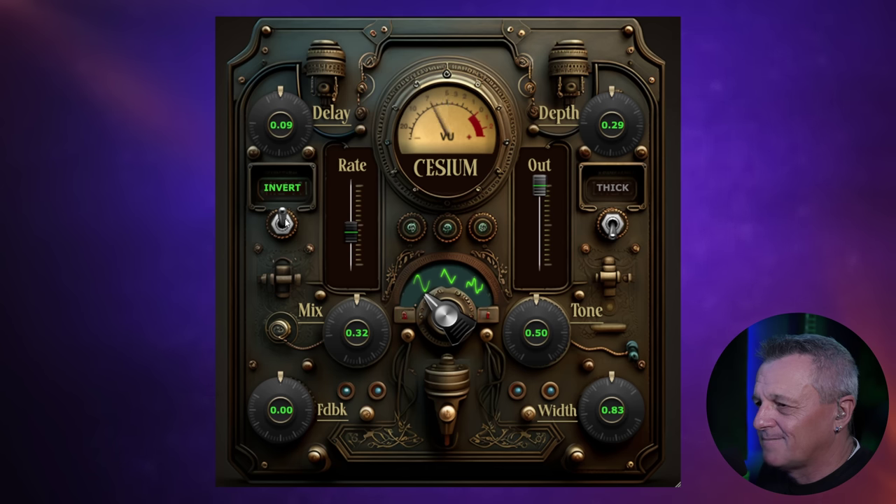
{"action": "left_click", "coordinate": [284, 225]}
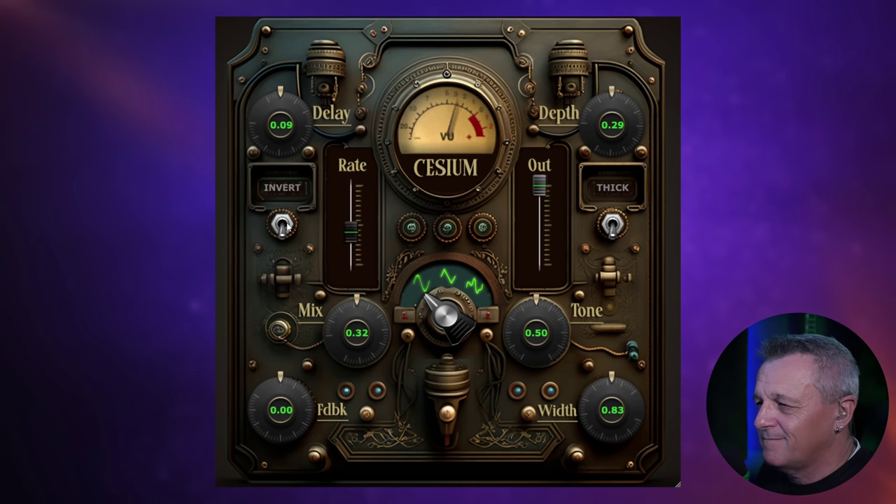
{"action": "left_click", "coordinate": [283, 225]}
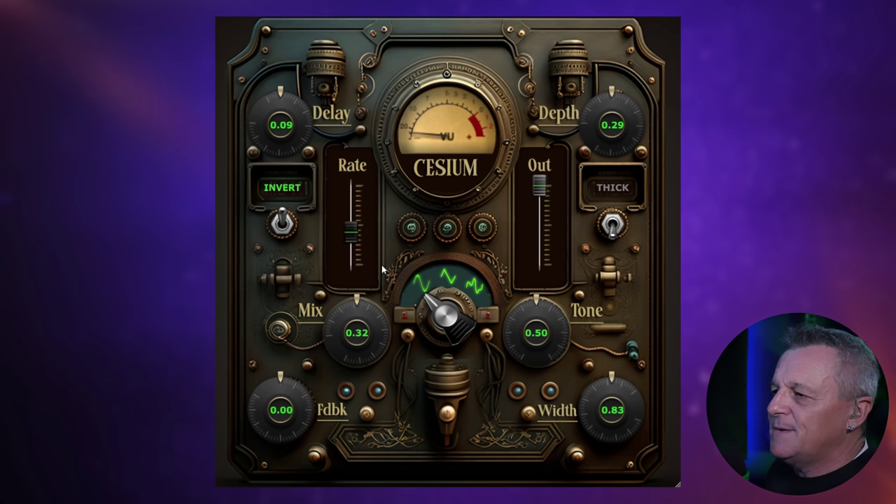
Compare the sound with Thick on and off several times, leaving Thick enabled
{"action": "left_click", "coordinate": [613, 225]}
{"action": "left_click", "coordinate": [613, 224]}
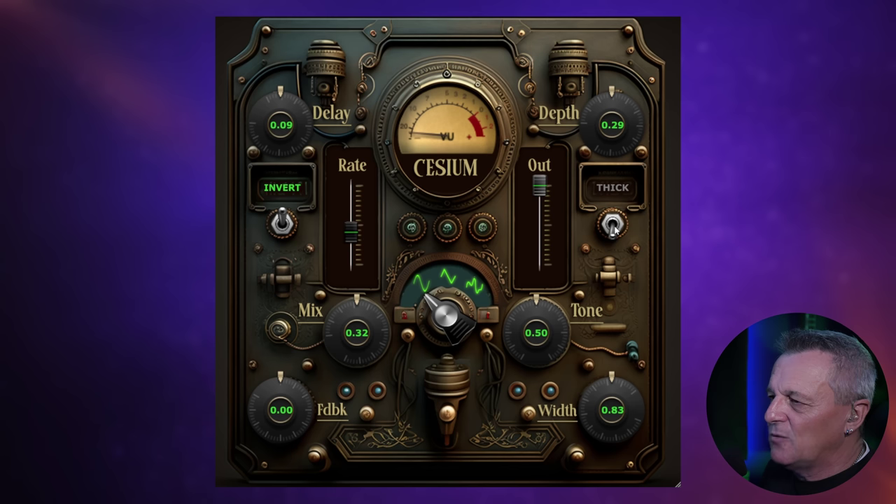
{"action": "left_click", "coordinate": [614, 224]}
{"action": "left_click", "coordinate": [613, 224]}
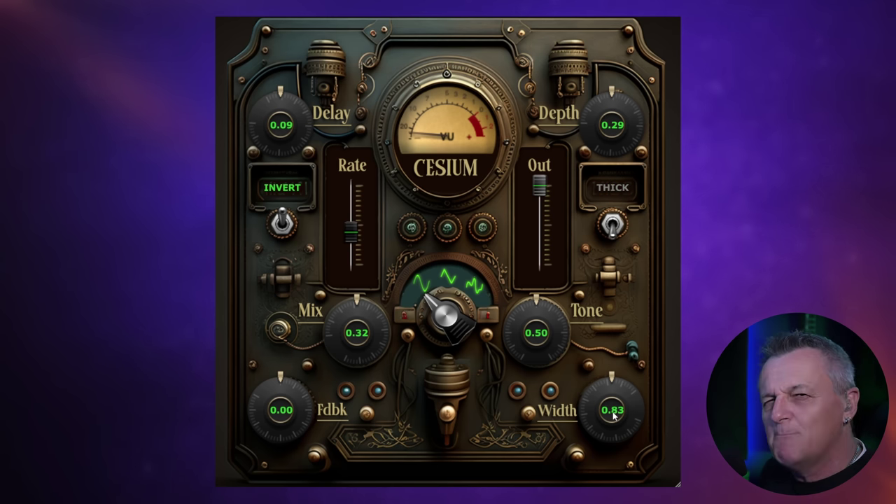
{"action": "left_click", "coordinate": [615, 228]}
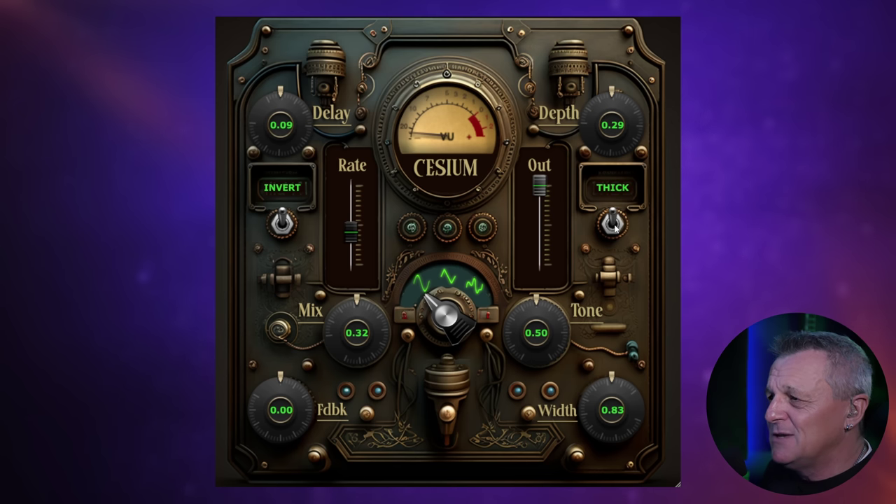
{"action": "left_click", "coordinate": [613, 228]}
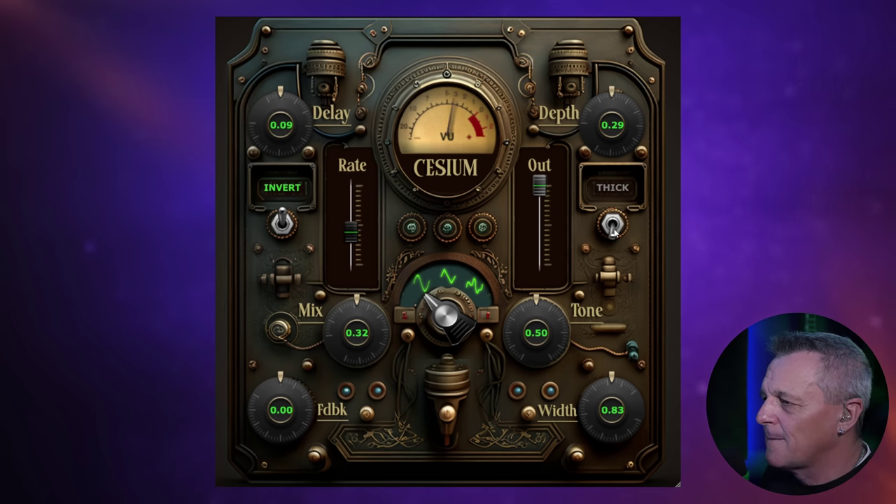
{"action": "left_click", "coordinate": [615, 231]}
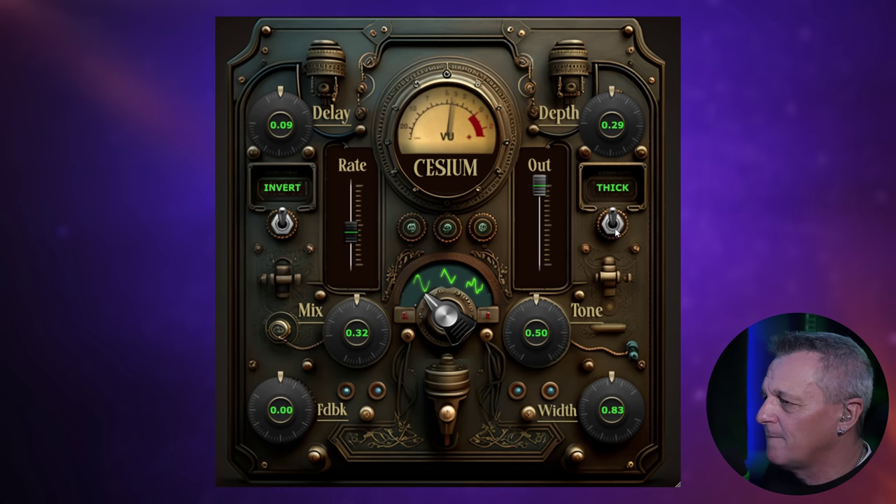
{"action": "left_click", "coordinate": [615, 231]}
{"action": "left_click", "coordinate": [613, 230]}
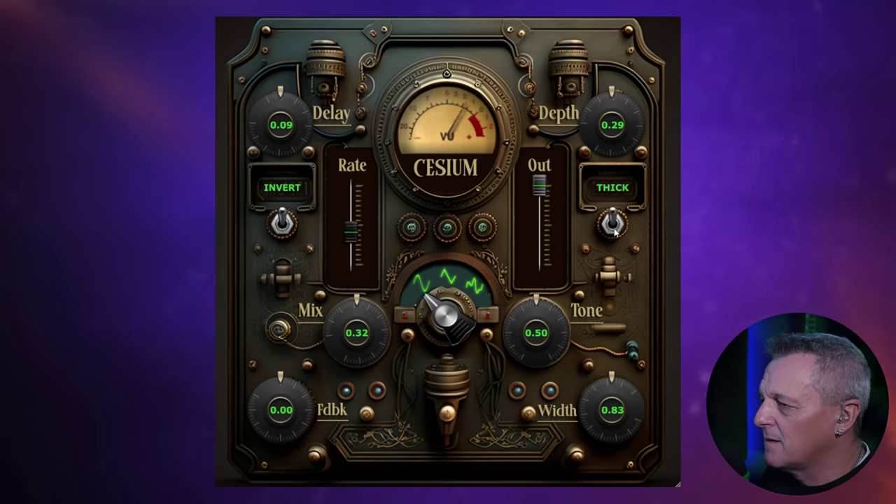
{"action": "left_click", "coordinate": [616, 224]}
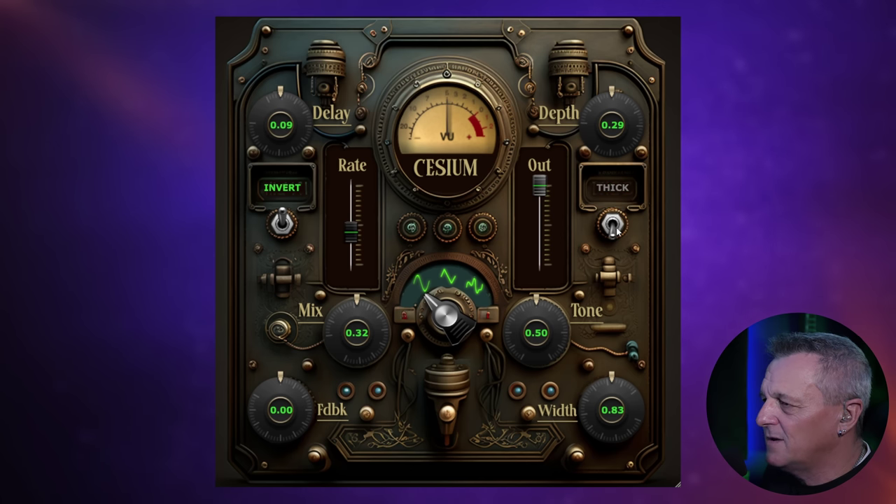
{"action": "left_click", "coordinate": [614, 226]}
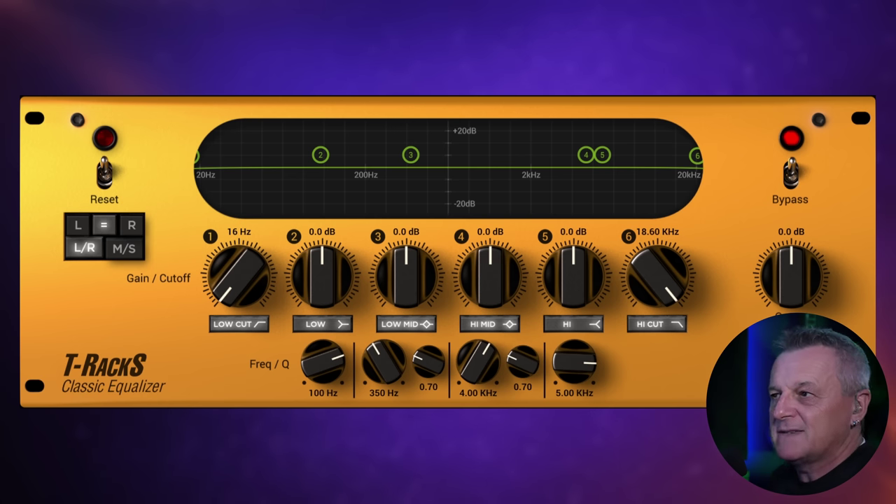
In the T-RackS Classic Equalizer, boost the Low band by 3.0 dB and set its frequency to 104 Hz
{"action": "mouse_move", "coordinate": [239, 290]}
{"action": "left_mouse_down"}
{"action": "mouse_move", "coordinate": [239, 280]}
{"action": "mouse_move", "coordinate": [242, 293]}
{"action": "left_mouse_up"}
{"action": "left_click_drag", "start_coordinate": [334, 284], "coordinate": [329, 262]}
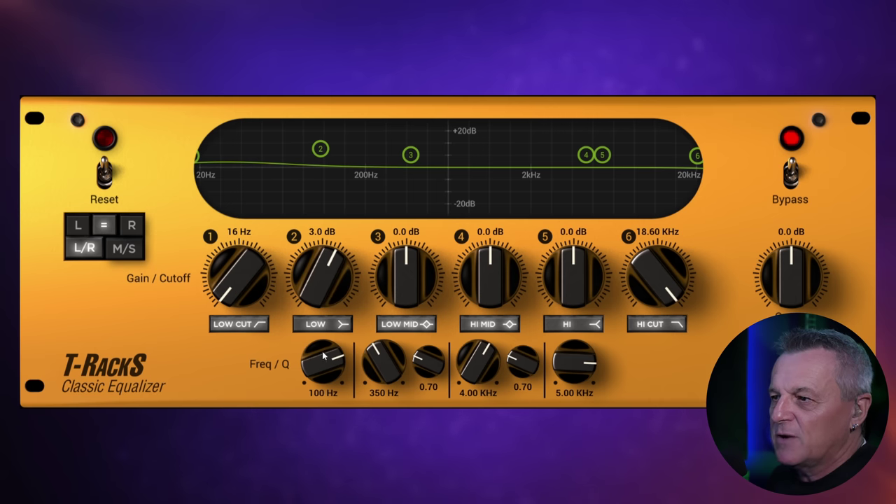
{"action": "mouse_move", "coordinate": [325, 365]}
{"action": "left_mouse_down"}
{"action": "mouse_move", "coordinate": [322, 355]}
{"action": "mouse_move", "coordinate": [321, 363]}
{"action": "left_mouse_up"}
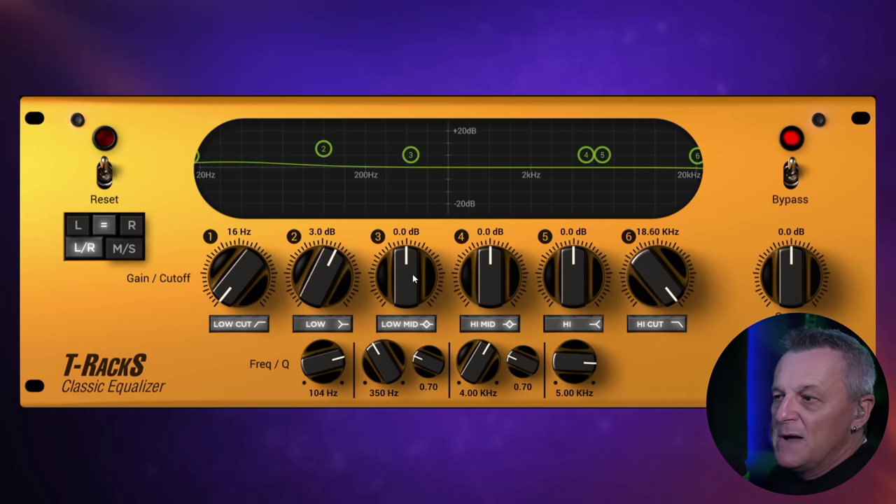
Boost the Low Mid band by 7.3 dB with a Q of 0.90, and raise the Hi band by 0.9 dB
{"action": "left_click_drag", "start_coordinate": [412, 289], "coordinate": [419, 226]}
{"action": "mouse_move", "coordinate": [427, 357]}
{"action": "left_mouse_down"}
{"action": "mouse_move", "coordinate": [423, 303]}
{"action": "mouse_move", "coordinate": [428, 353]}
{"action": "left_mouse_up"}
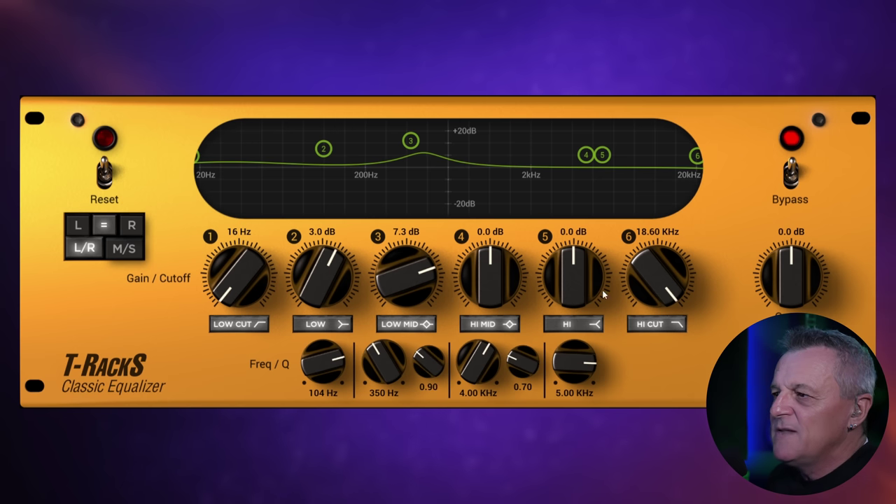
{"action": "mouse_move", "coordinate": [578, 287]}
{"action": "left_mouse_down"}
{"action": "mouse_move", "coordinate": [581, 252]}
{"action": "mouse_move", "coordinate": [583, 286]}
{"action": "left_mouse_up"}
{"action": "mouse_move", "coordinate": [658, 260]}
{"action": "left_mouse_down"}
{"action": "mouse_move", "coordinate": [661, 335]}
{"action": "mouse_move", "coordinate": [651, 276]}
{"action": "left_mouse_up"}
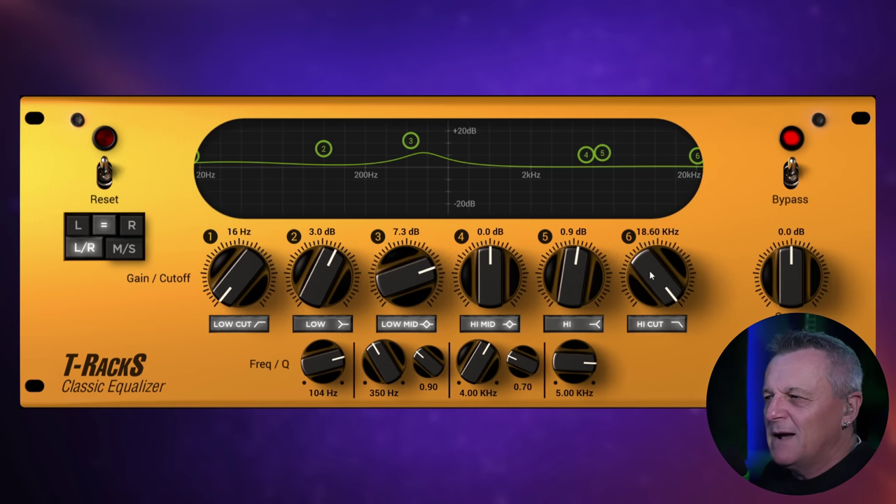
Reset the equalizer, then enable only the Hi band and boost it by 8.5 dB at 3.62 kHz
{"action": "left_click", "coordinate": [106, 170]}
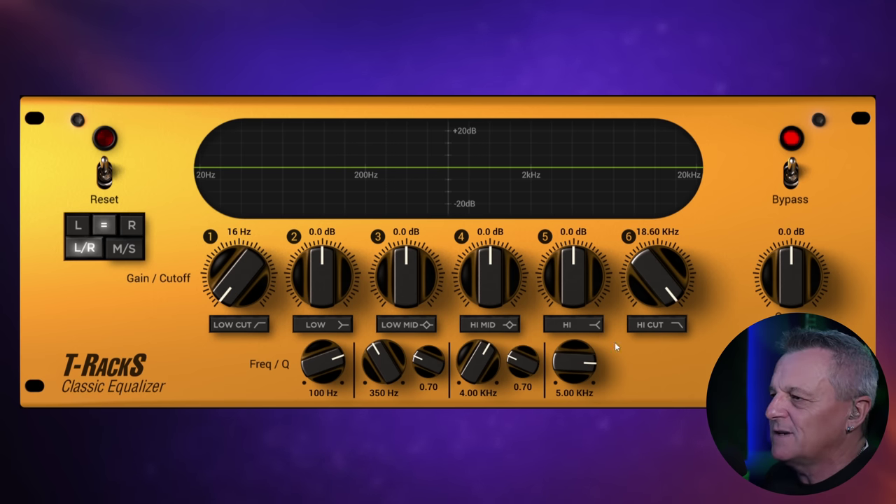
{"action": "left_click", "coordinate": [569, 324]}
{"action": "left_click_drag", "start_coordinate": [579, 287], "coordinate": [595, 237]}
{"action": "left_click_drag", "start_coordinate": [606, 146], "coordinate": [583, 146]}
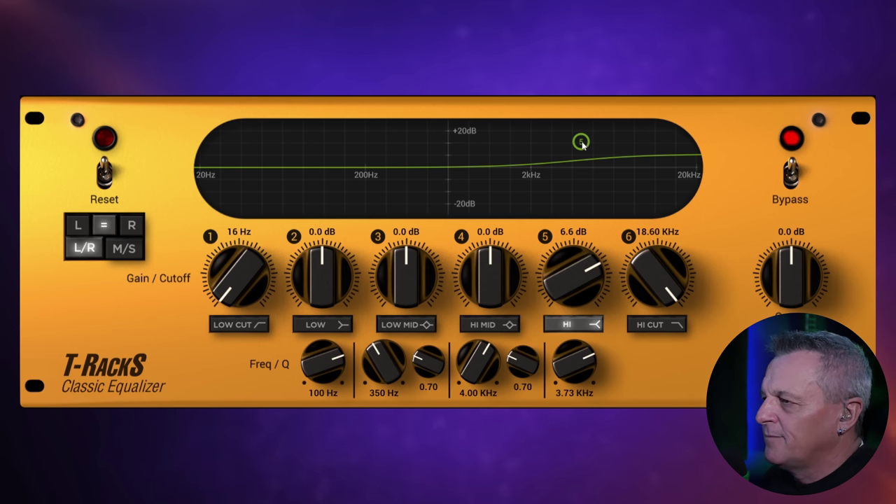
{"action": "left_click_drag", "start_coordinate": [580, 141], "coordinate": [580, 142]}
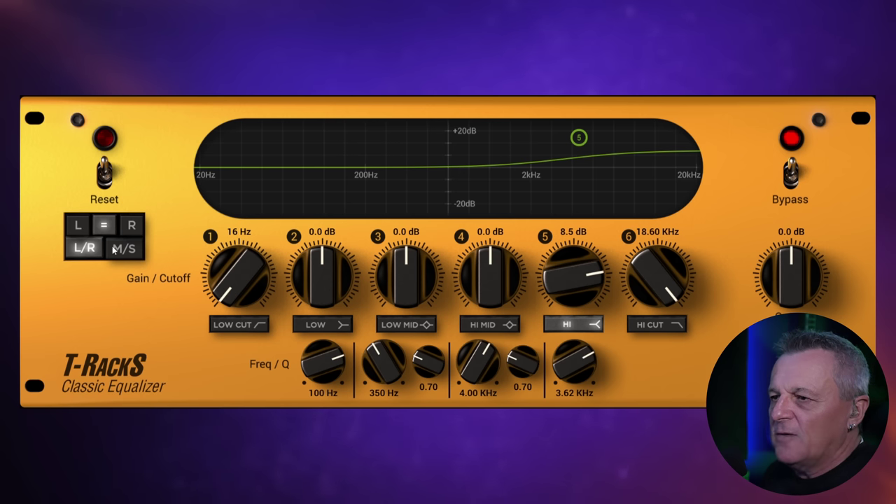
Edit only the left channel, cutting its Hi band by 5.7 dB at 3.16 kHz
{"action": "left_click", "coordinate": [79, 226]}
{"action": "left_click_drag", "start_coordinate": [580, 138], "coordinate": [572, 175]}
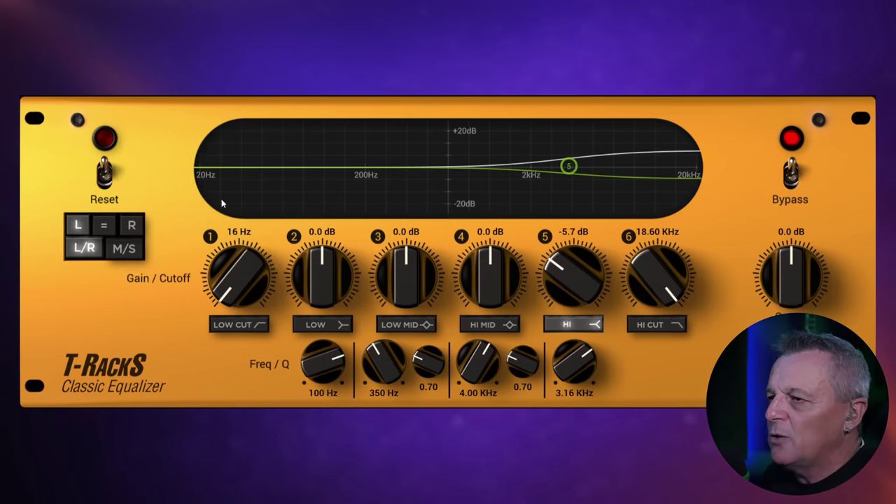
Reset the equalizer and switch it to mid/side mode with only the side channel selected for editing
{"action": "left_click", "coordinate": [106, 175]}
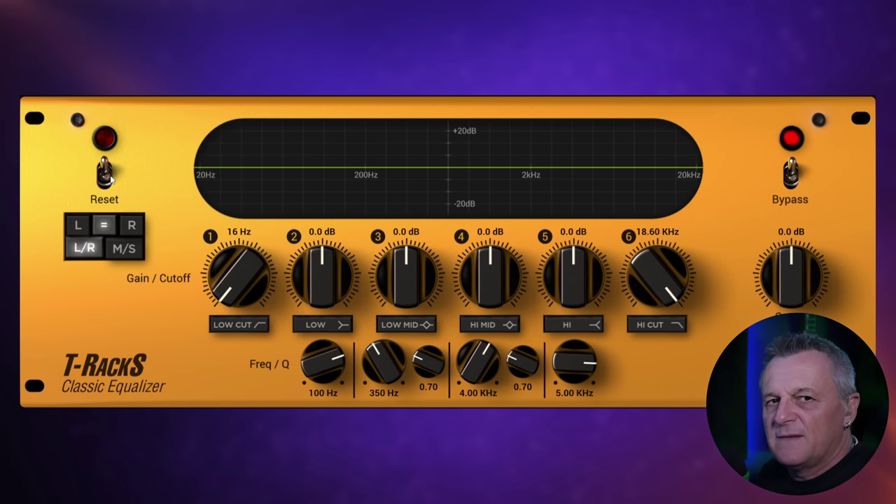
{"action": "left_click", "coordinate": [131, 250]}
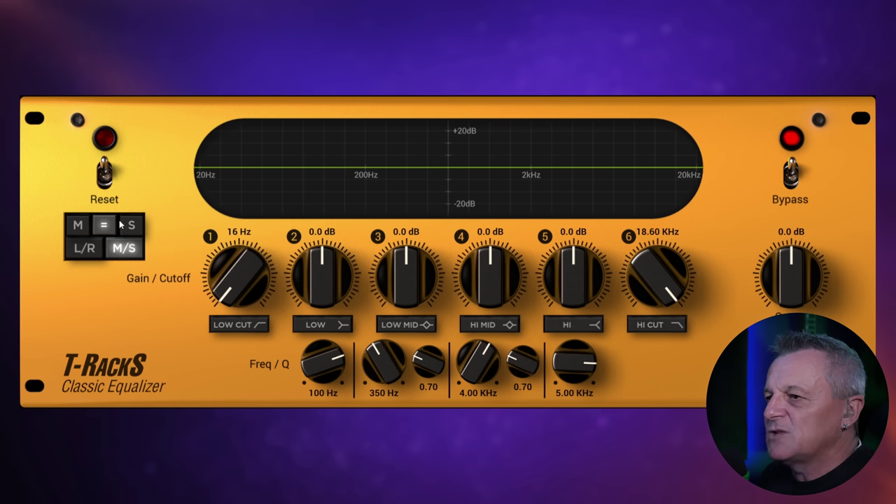
{"action": "left_click", "coordinate": [78, 225]}
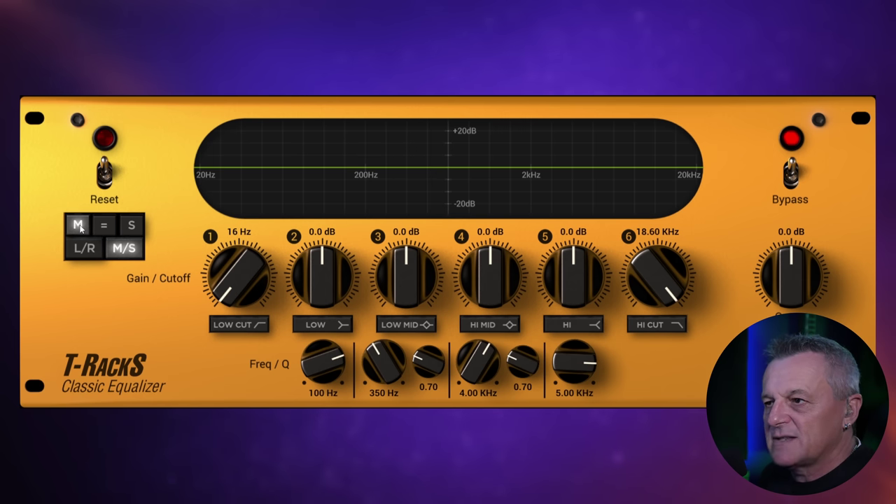
{"action": "left_click", "coordinate": [131, 225]}
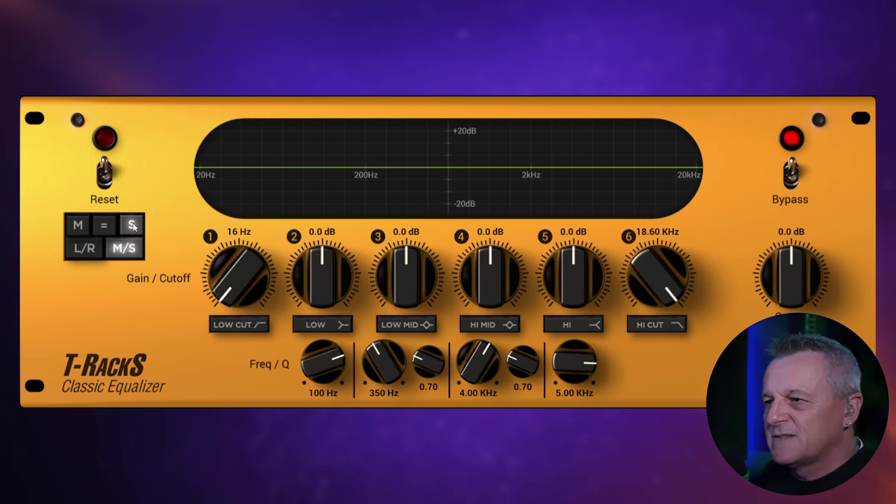
Enable the Hi band on the side channel and boost it by 12.3 dB at 2.85 kHz
{"action": "left_click", "coordinate": [573, 326]}
{"action": "scroll", "coordinate": [578, 277], "scroll_direction": "up", "scroll_amount": 5}
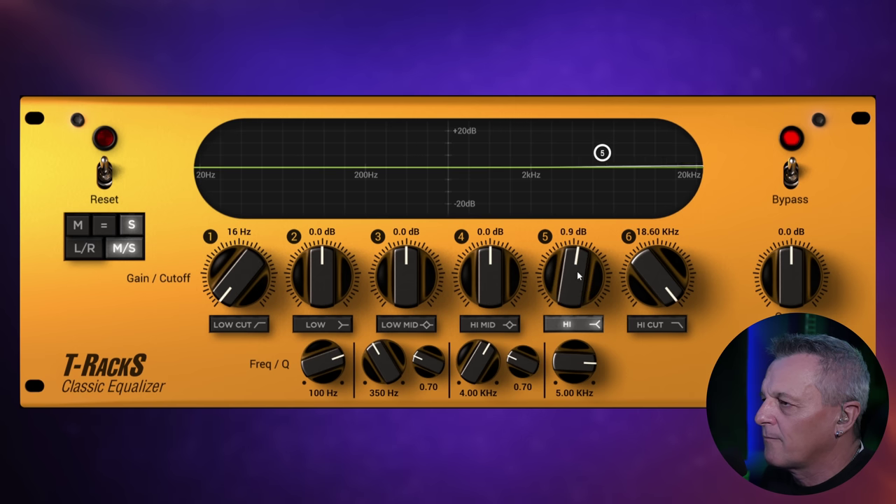
{"action": "scroll", "coordinate": [579, 276], "scroll_direction": "up", "scroll_amount": 10}
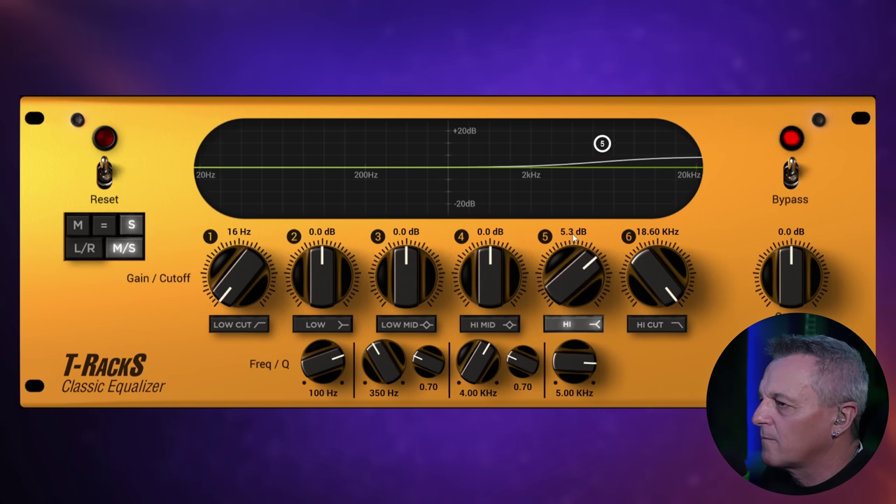
{"action": "left_click_drag", "start_coordinate": [574, 240], "coordinate": [571, 209]}
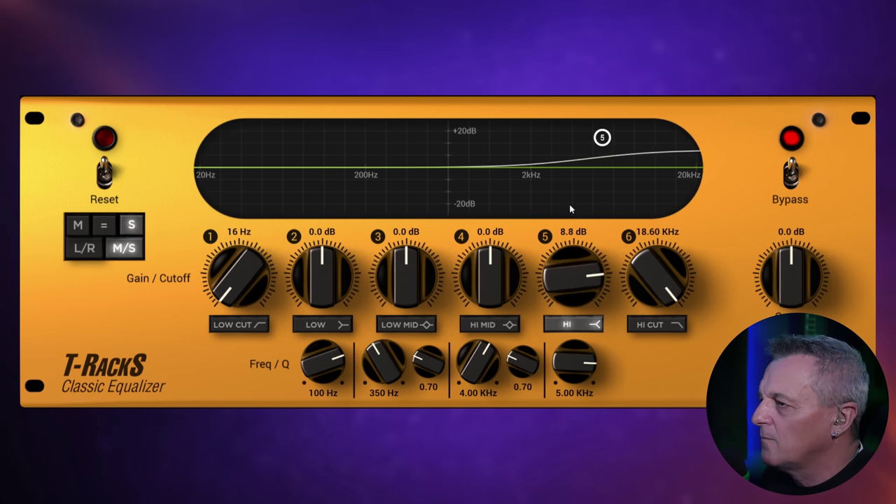
{"action": "left_click_drag", "start_coordinate": [602, 137], "coordinate": [562, 132]}
{"action": "scroll", "coordinate": [569, 275], "scroll_direction": "up", "scroll_amount": 2}
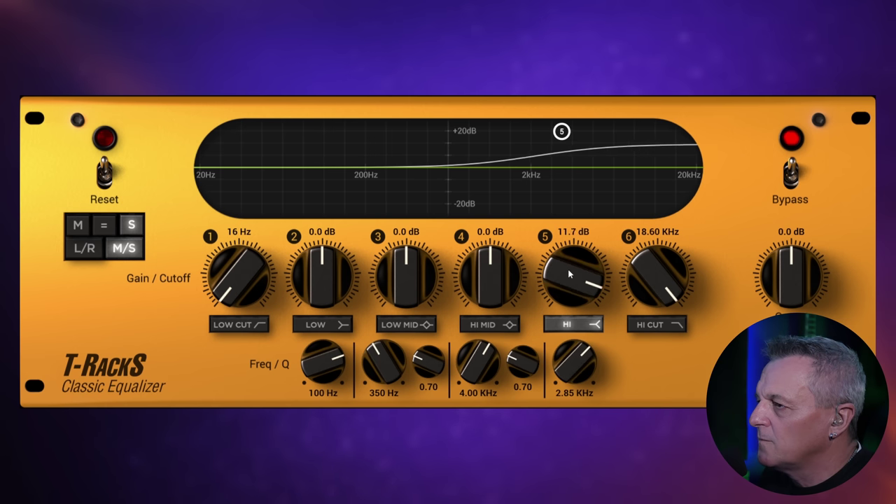
{"action": "left_click_drag", "start_coordinate": [569, 273], "coordinate": [567, 268]}
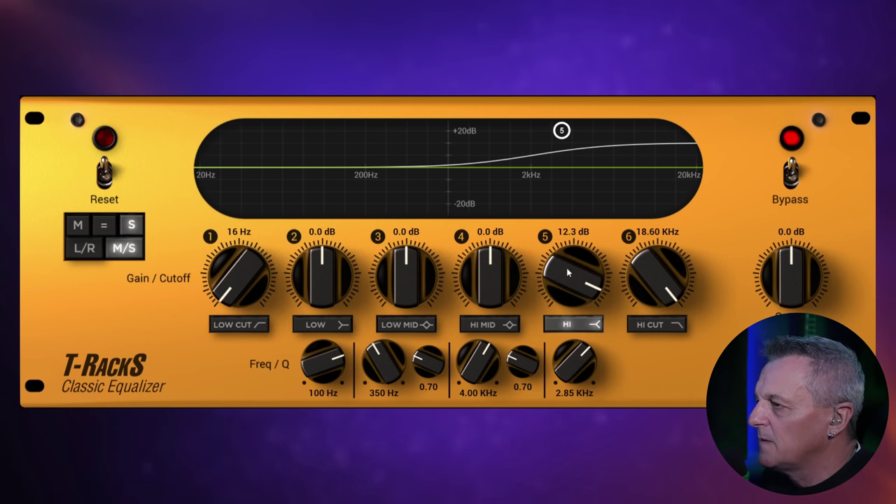
Compare the sound with the equalizer bypassed and active several times to judge the side-channel boost
{"action": "left_click", "coordinate": [791, 174]}
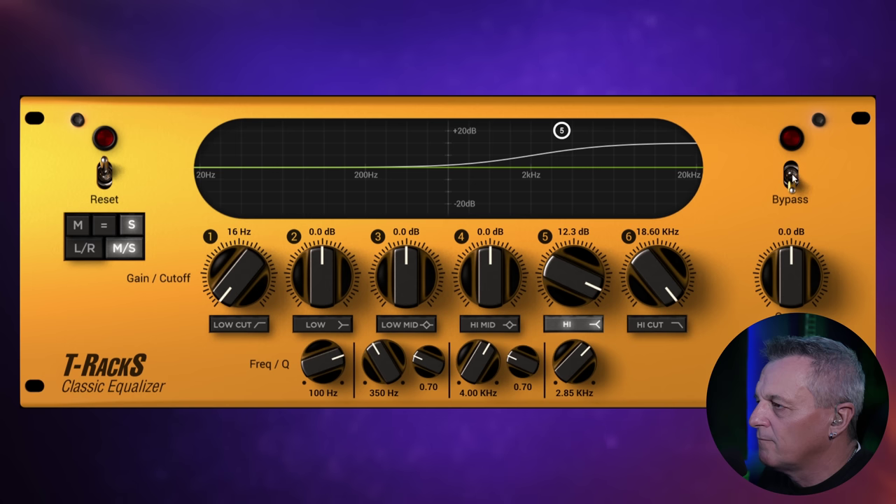
{"action": "left_click", "coordinate": [793, 179]}
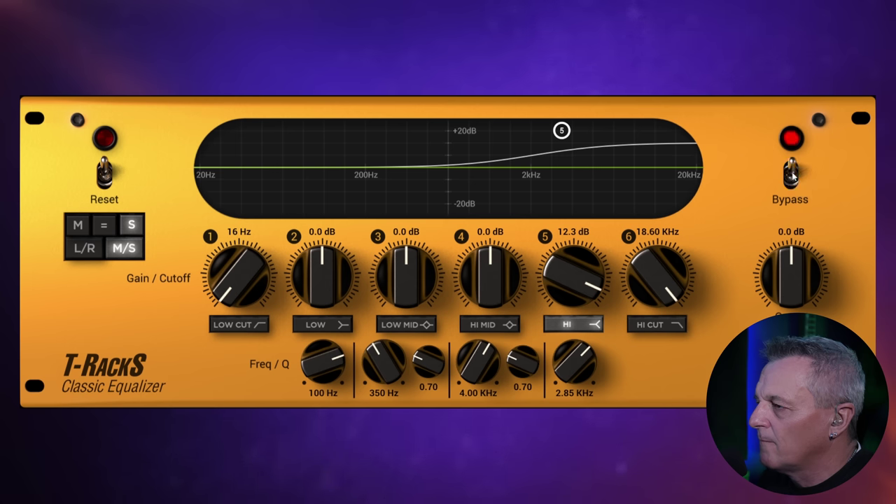
{"action": "left_click", "coordinate": [793, 177]}
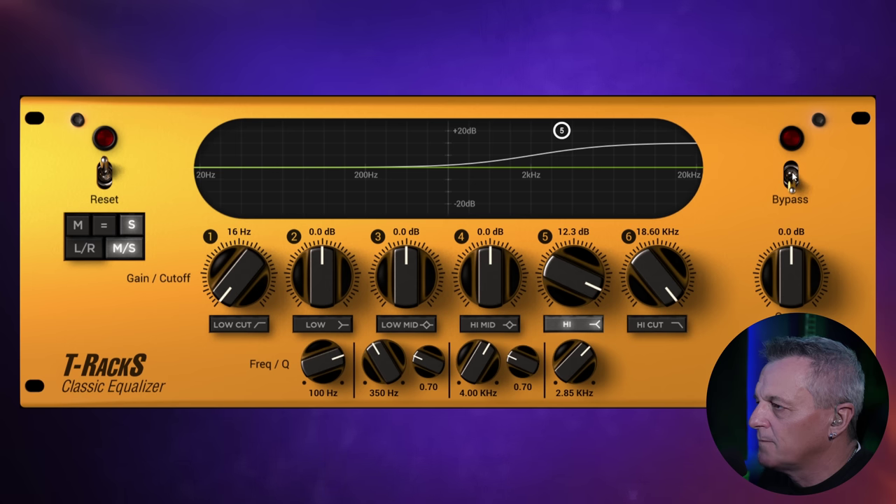
{"action": "left_click", "coordinate": [793, 178]}
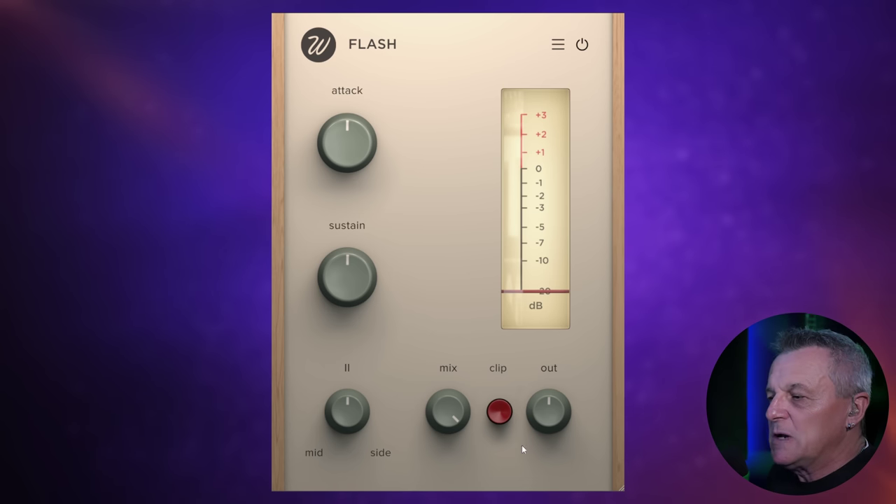
In the Flash plug-in, try the mix control, leave it at full, and turn on clip
{"action": "left_click_drag", "start_coordinate": [438, 417], "coordinate": [435, 369]}
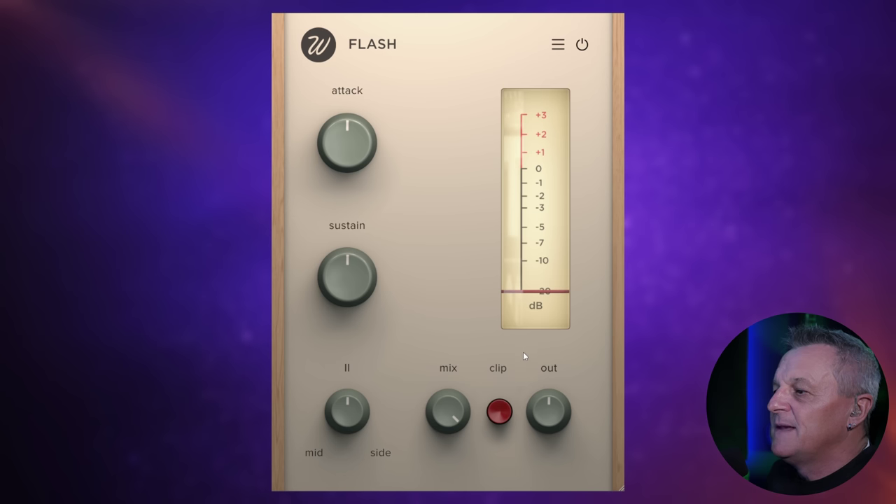
{"action": "left_click", "coordinate": [500, 414]}
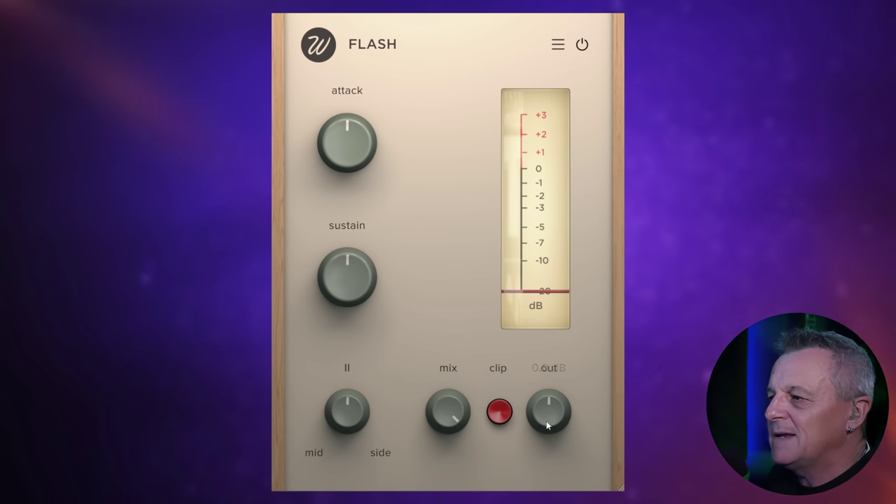
{"action": "mouse_move", "coordinate": [550, 411]}
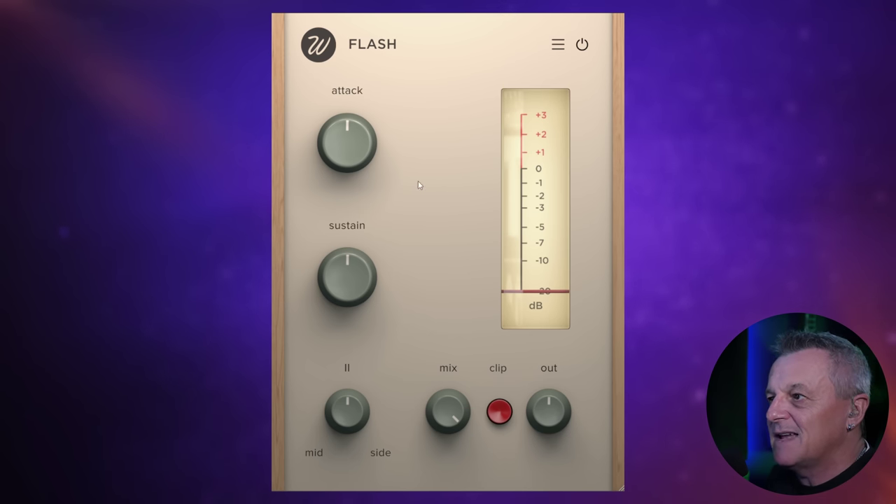
Try the attack at -90.4 % and -81.6 %, and reset it to its default of 0.0 %
{"action": "mouse_move", "coordinate": [354, 137]}
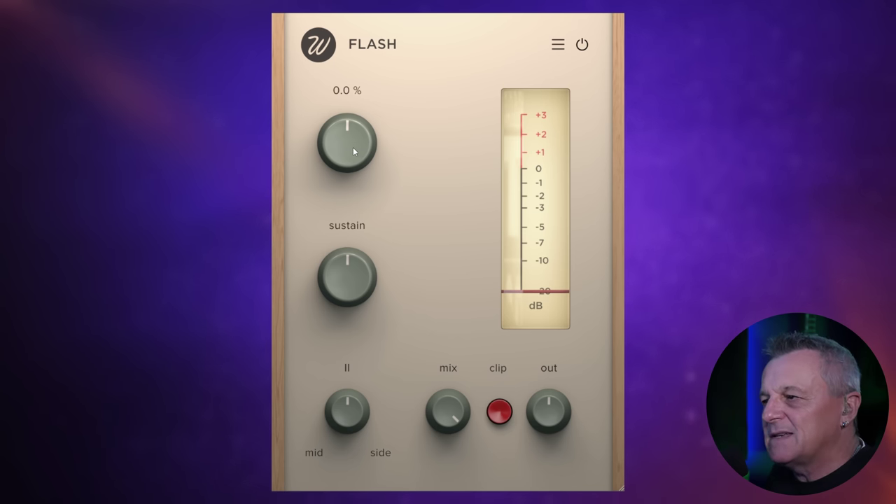
{"action": "left_click_drag", "start_coordinate": [349, 151], "coordinate": [357, 241]}
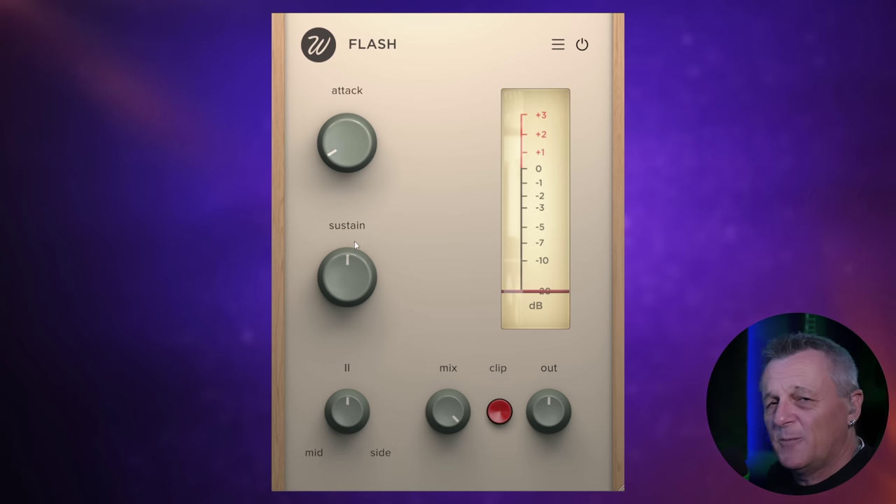
{"action": "mouse_move", "coordinate": [363, 159]}
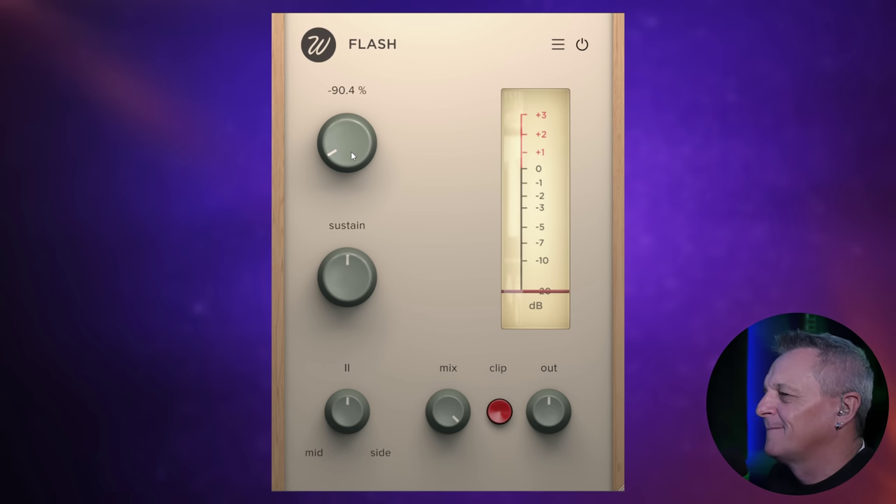
{"action": "left_click_drag", "start_coordinate": [351, 152], "coordinate": [349, 145]}
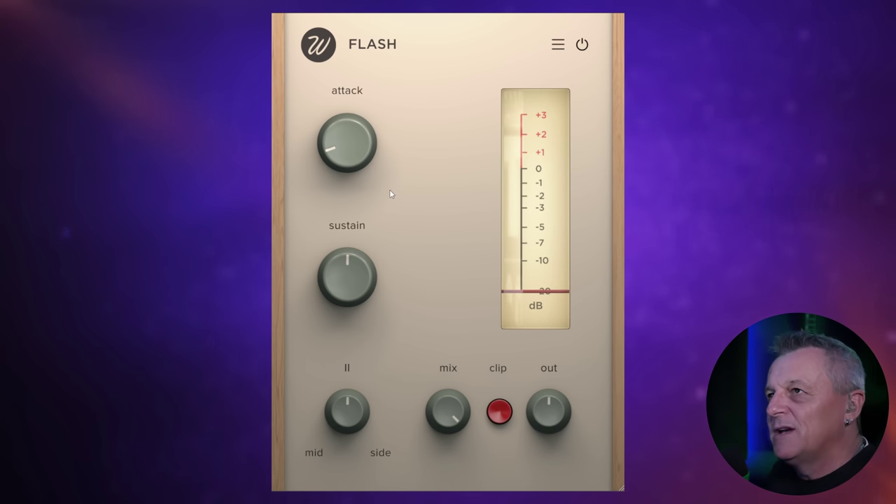
{"action": "mouse_move", "coordinate": [372, 172]}
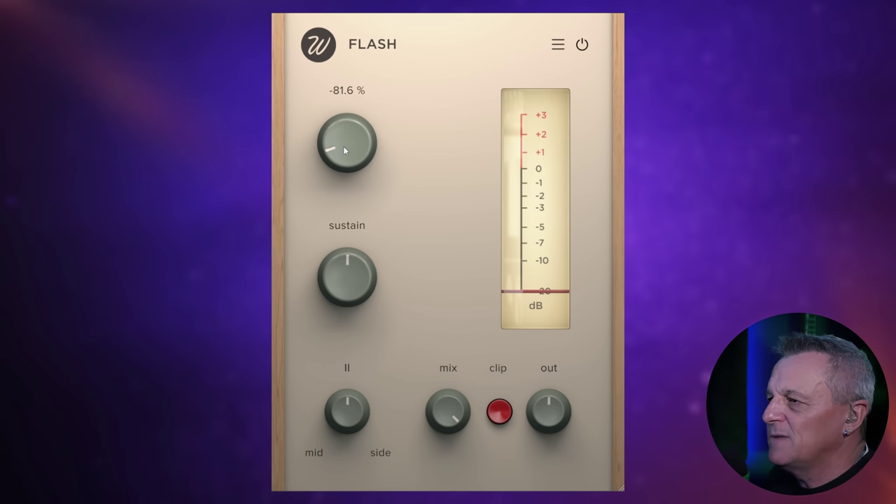
{"action": "double_click", "coordinate": [343, 150]}
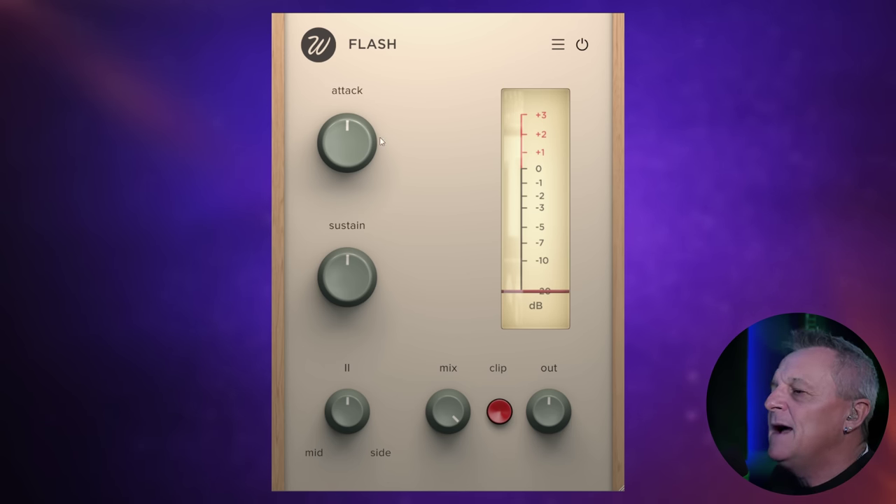
Raise the sustain to 100.0 %, and turn it down well below zero to shorten the sound
{"action": "mouse_move", "coordinate": [355, 281]}
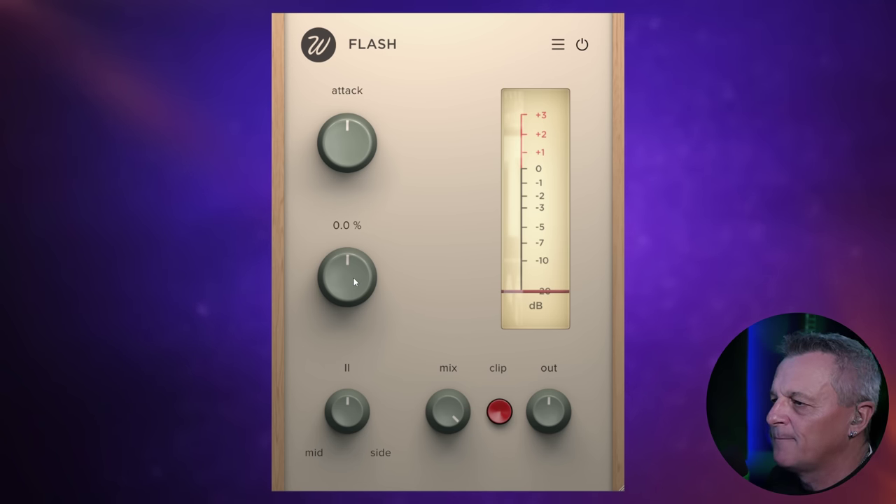
{"action": "left_click_drag", "start_coordinate": [353, 277], "coordinate": [347, 222]}
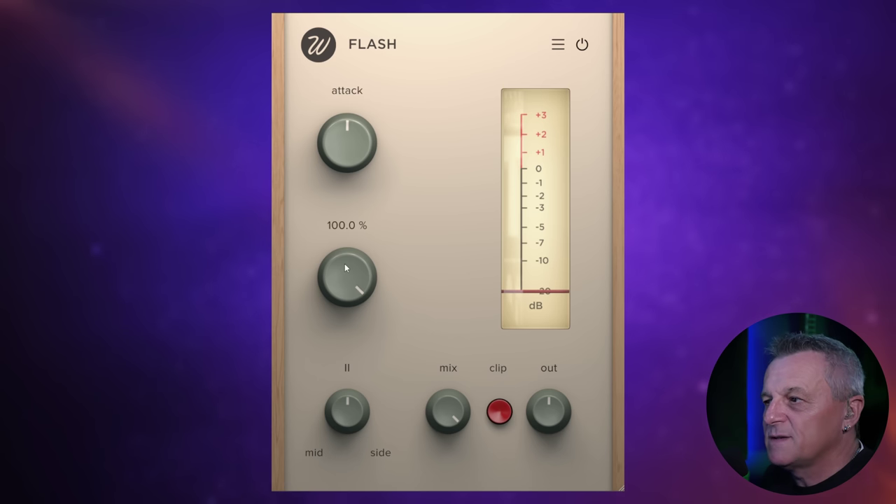
{"action": "left_click_drag", "start_coordinate": [345, 263], "coordinate": [367, 369]}
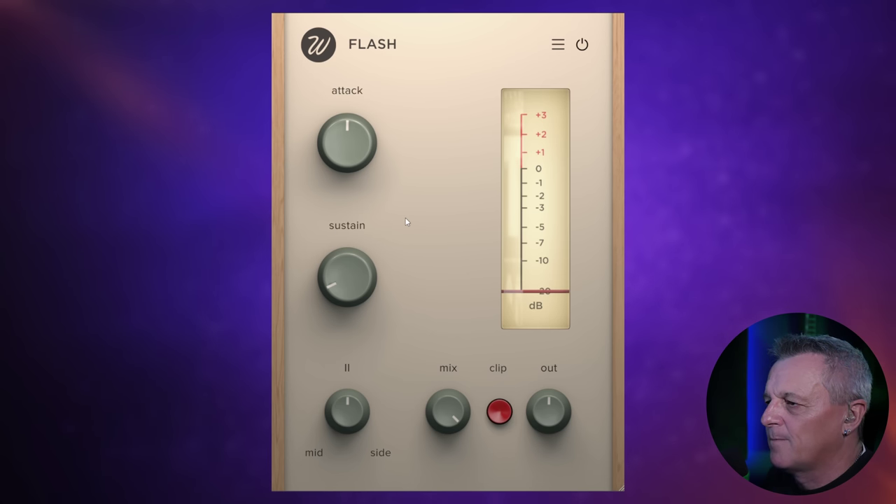
Raise the attack well above zero and fine-tune it slightly higher to emphasise the transients
{"action": "left_click_drag", "start_coordinate": [347, 144], "coordinate": [343, 106]}
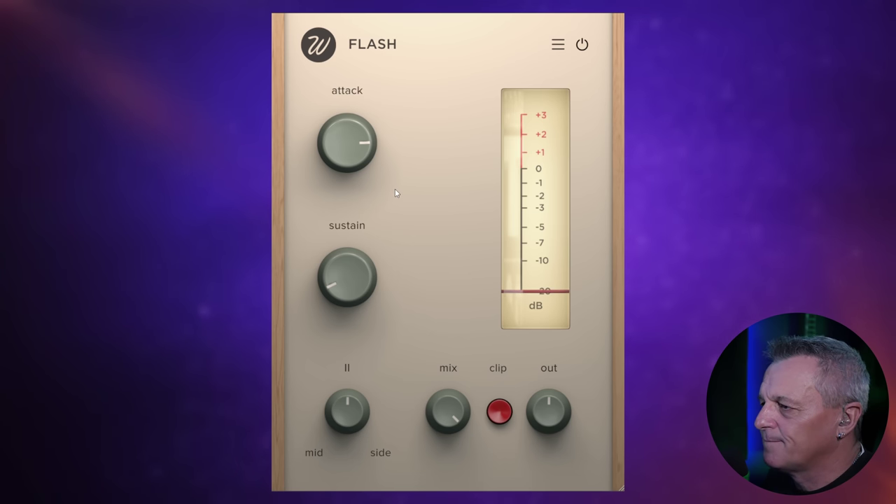
{"action": "mouse_move", "coordinate": [352, 145]}
{"action": "left_click_drag", "start_coordinate": [353, 143], "coordinate": [353, 137]}
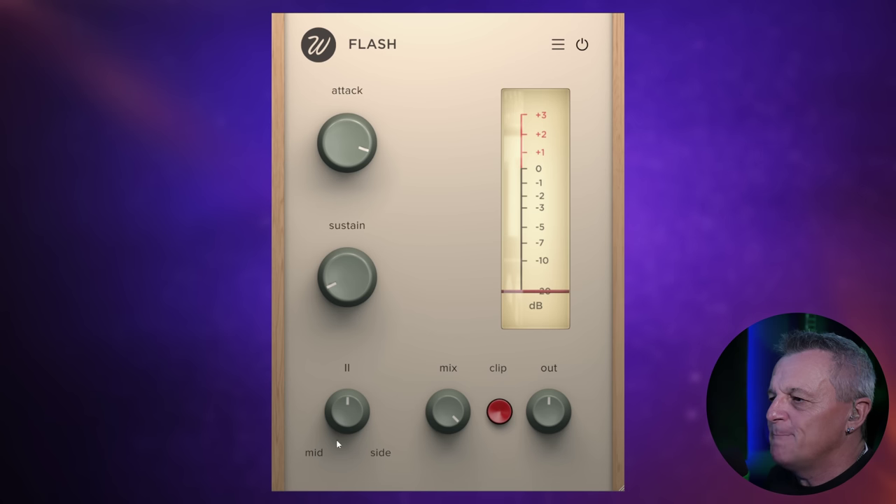
Turn Flash's mid/side balance fully to mid, and sweep it back up toward side
{"action": "mouse_move", "coordinate": [347, 413]}
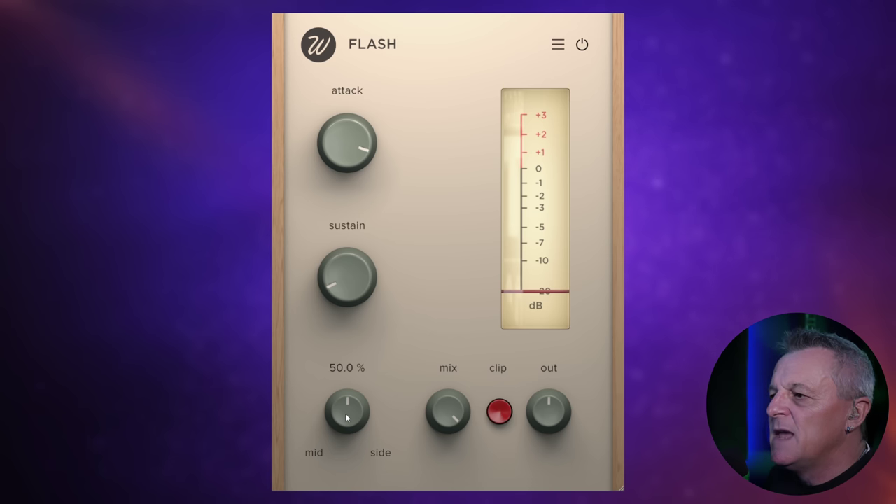
{"action": "left_click_drag", "start_coordinate": [348, 418], "coordinate": [349, 489]}
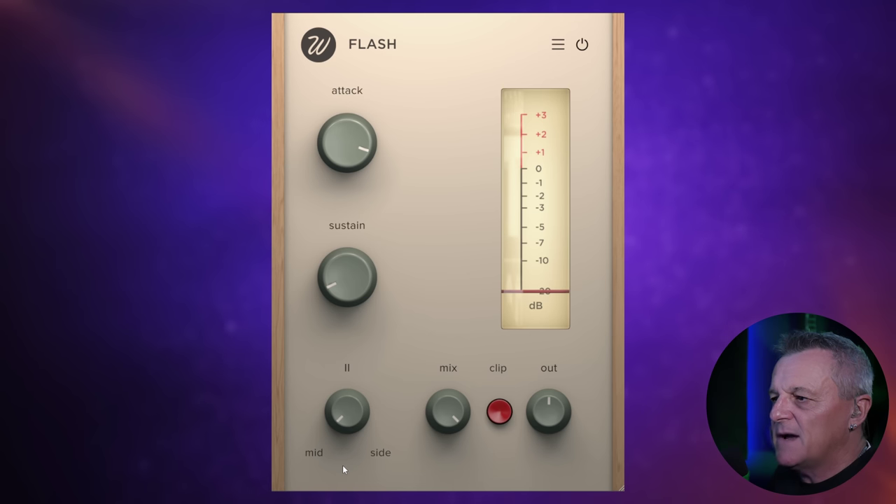
{"action": "left_click_drag", "start_coordinate": [315, 424], "coordinate": [334, 276]}
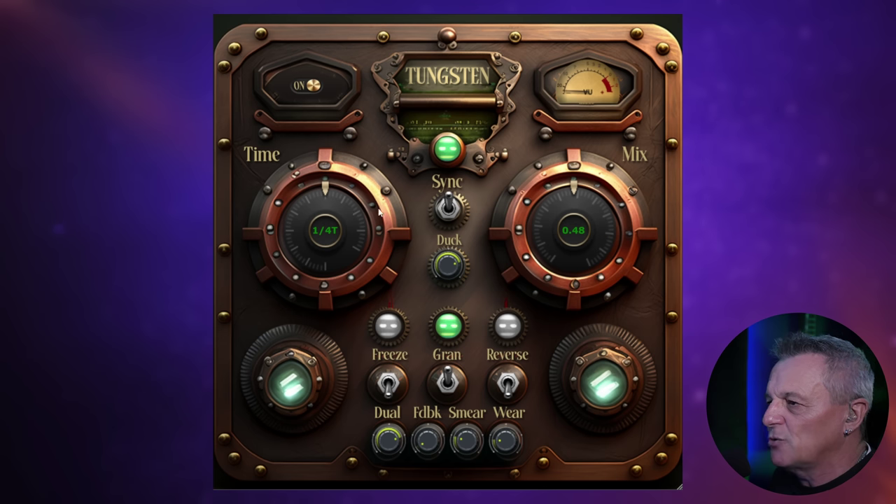
In the Tungsten plug-in, switch Sync off and back on to compare free and tempo-synced delay times
{"action": "left_click", "coordinate": [452, 207]}
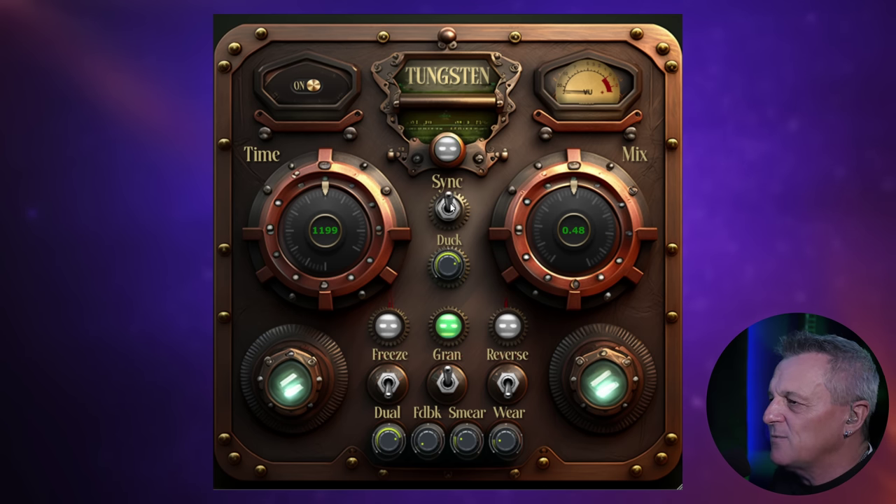
{"action": "left_click", "coordinate": [452, 207]}
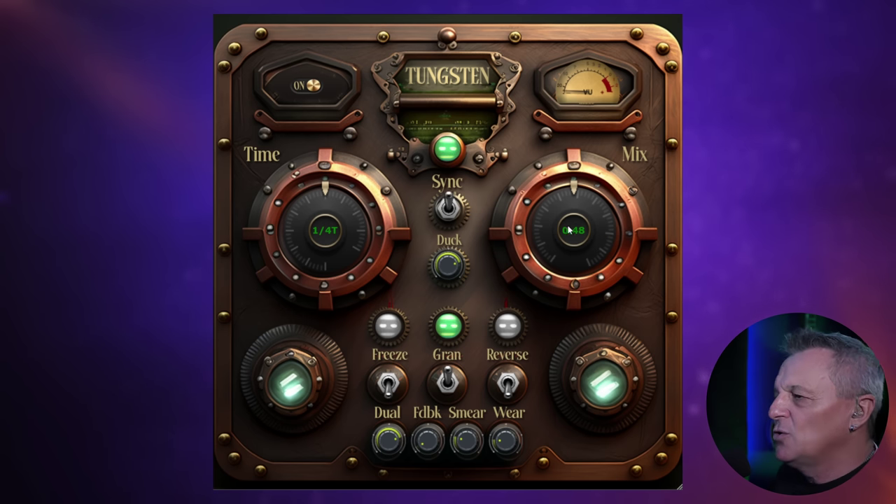
Set Tungsten's Mix to 0.46 and try the Freeze switch
{"action": "mouse_move", "coordinate": [577, 231]}
{"action": "left_mouse_down"}
{"action": "mouse_move", "coordinate": [580, 259]}
{"action": "mouse_move", "coordinate": [578, 235]}
{"action": "left_mouse_up"}
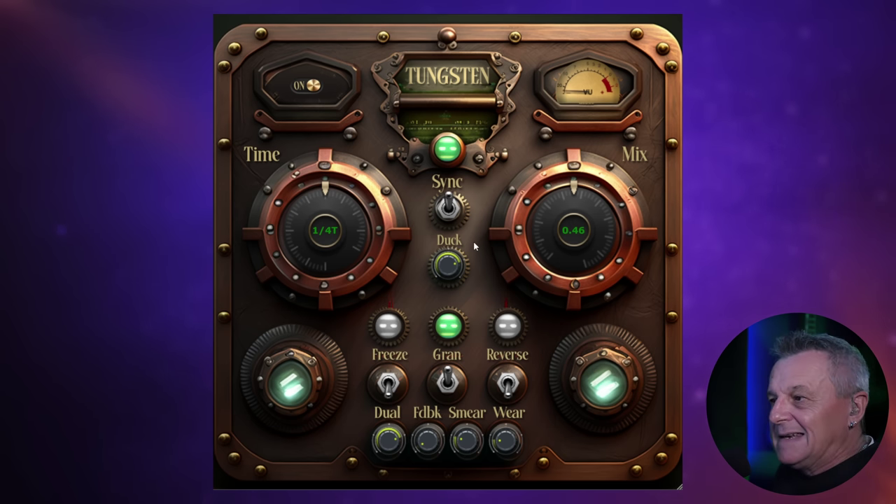
{"action": "left_click", "coordinate": [389, 328]}
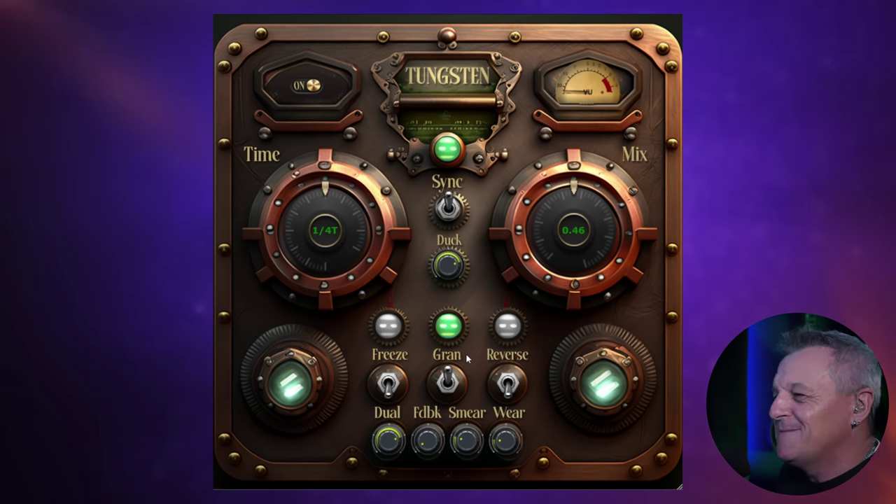
Switch Tungsten's Gran effect off after comparing it on and off, and try the Reverse effect briefly
{"action": "left_click", "coordinate": [455, 317]}
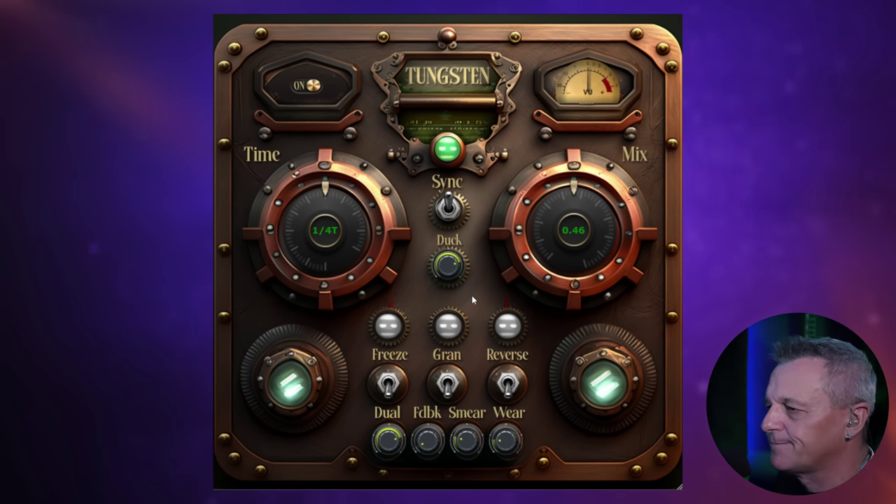
{"action": "left_click", "coordinate": [451, 328]}
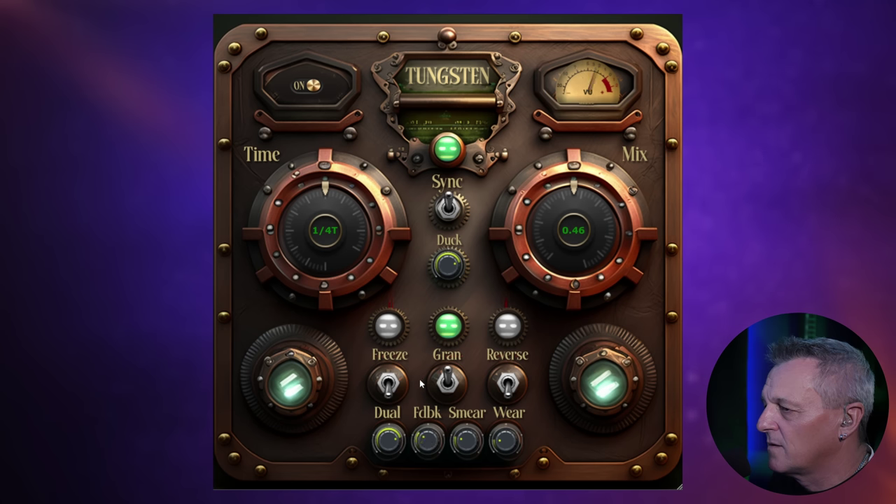
{"action": "left_click", "coordinate": [451, 319]}
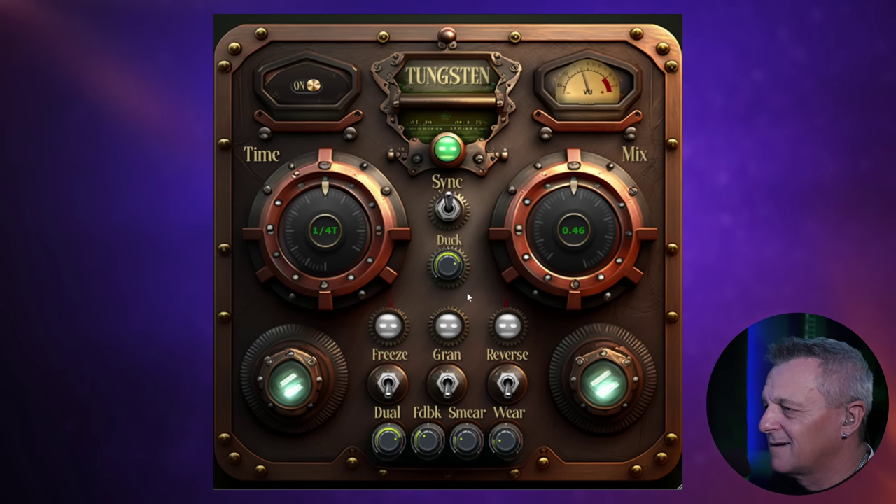
{"action": "left_click", "coordinate": [511, 332]}
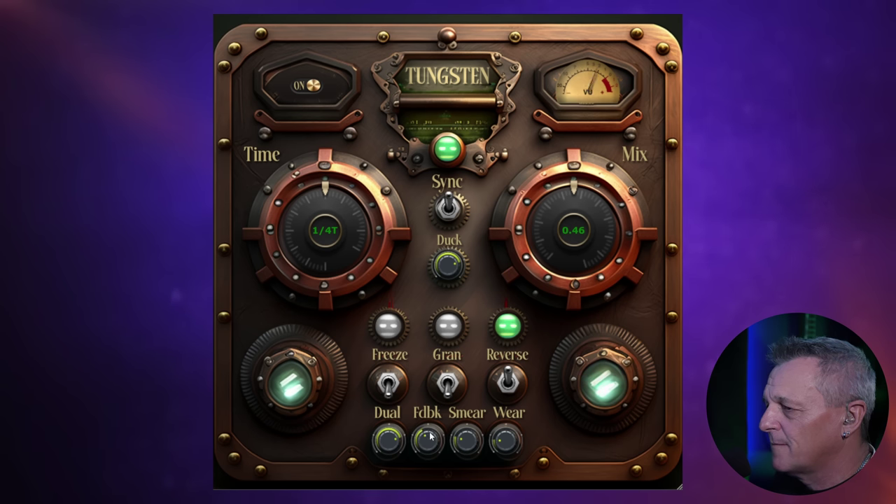
{"action": "left_click", "coordinate": [508, 326]}
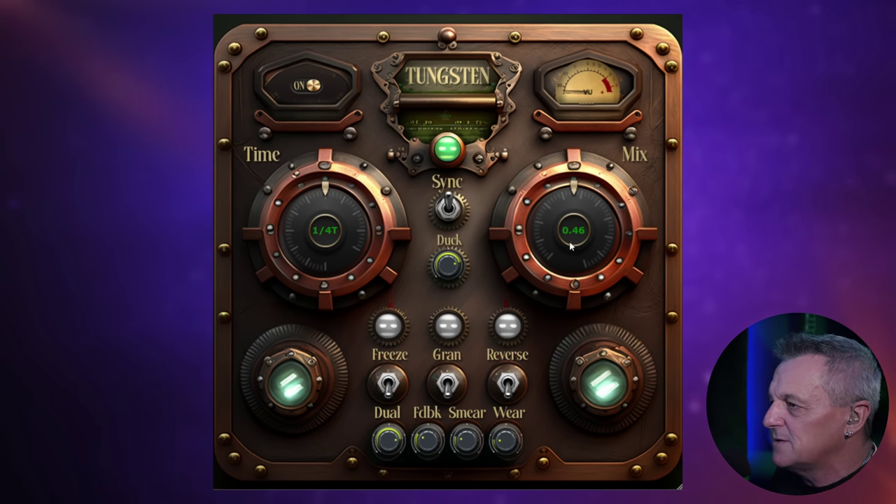
Raise Tungsten's Mix to 1.00, lower it to 0.39, and nudge it slightly back up
{"action": "left_click_drag", "start_coordinate": [572, 248], "coordinate": [572, 216]}
{"action": "left_click_drag", "start_coordinate": [549, 122], "coordinate": [544, 47]}
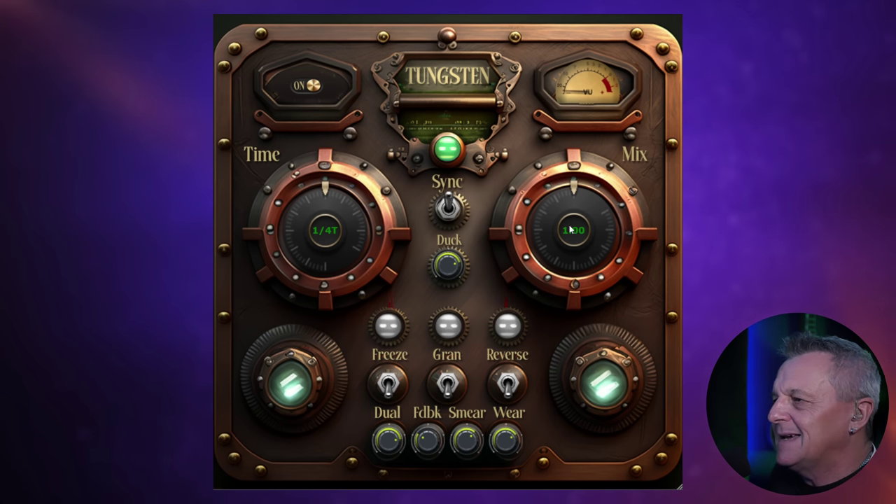
{"action": "left_click_drag", "start_coordinate": [573, 231], "coordinate": [580, 371]}
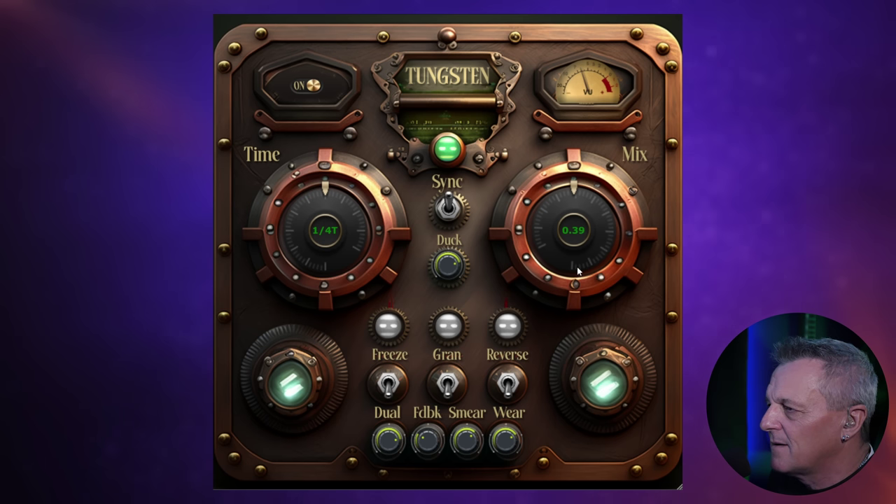
{"action": "left_click_drag", "start_coordinate": [577, 272], "coordinate": [576, 252]}
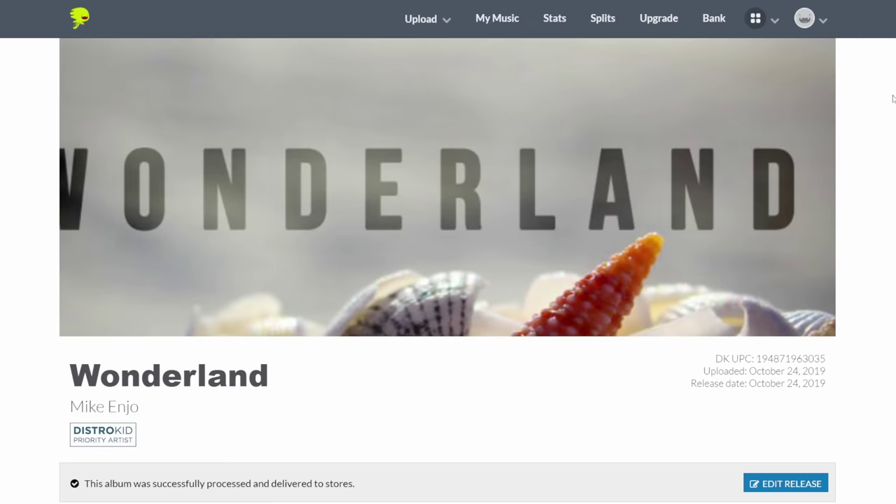
On DistroKid, look through the Wonderland album page, including its stores, HyperFollow link and add-on features
{"action": "scroll", "coordinate": [893, 99], "scroll_direction": "down", "scroll_amount": 10}
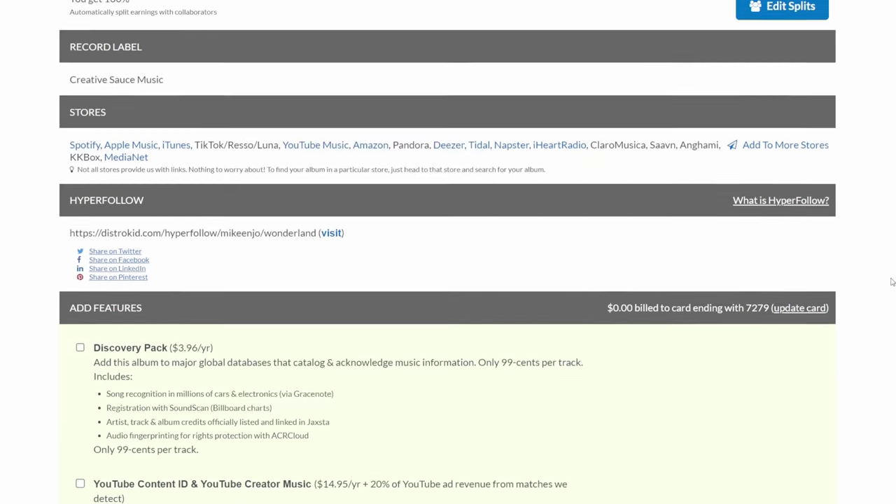
{"action": "scroll", "coordinate": [893, 281], "scroll_direction": "down", "scroll_amount": 1}
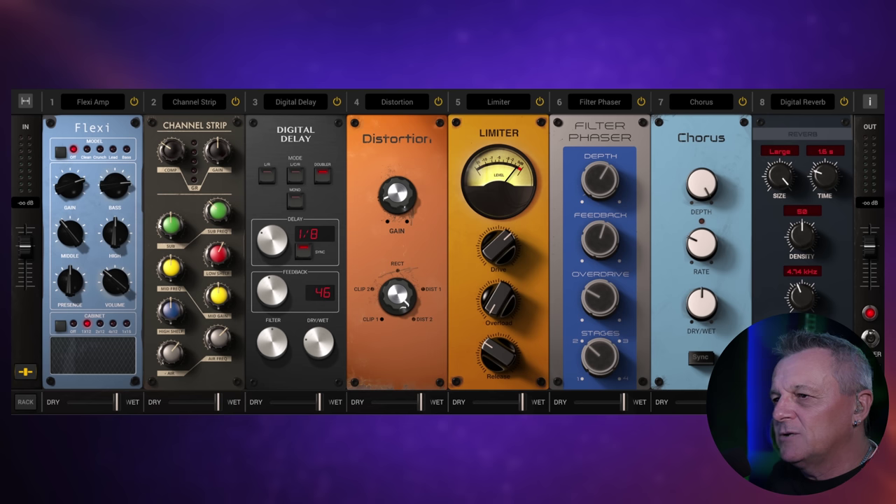
In the eight-slot effects rack, cycle through the Flexi Amp's models and set the model to Clean
{"action": "left_click_drag", "start_coordinate": [128, 266], "coordinate": [120, 335]}
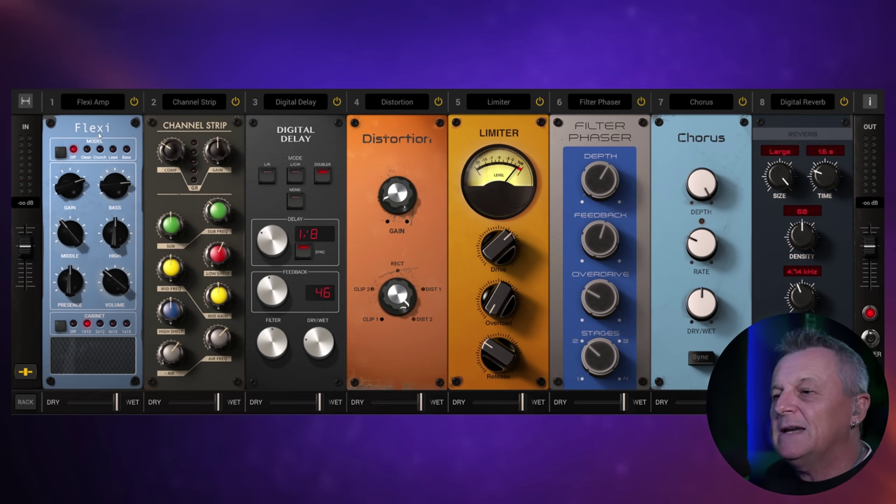
{"action": "left_click", "coordinate": [61, 152]}
{"action": "left_click", "coordinate": [61, 152]}
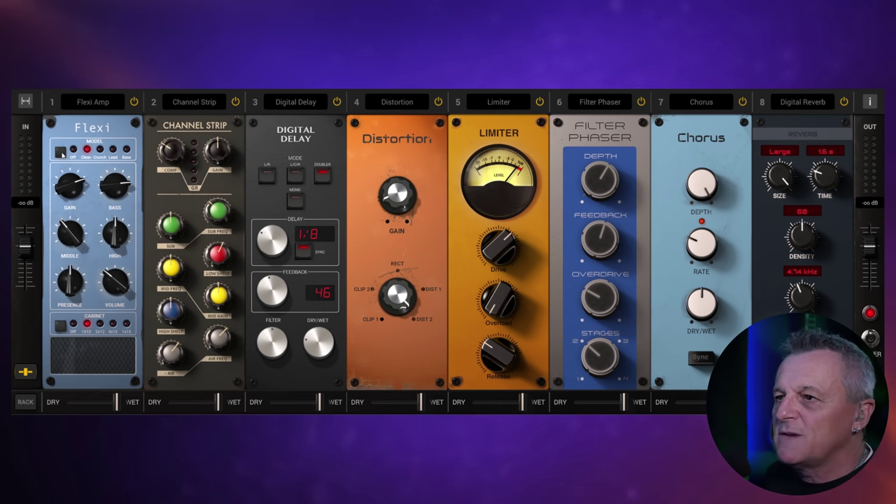
{"action": "left_click", "coordinate": [61, 152]}
{"action": "left_click", "coordinate": [61, 152]}
{"action": "left_click", "coordinate": [60, 152]}
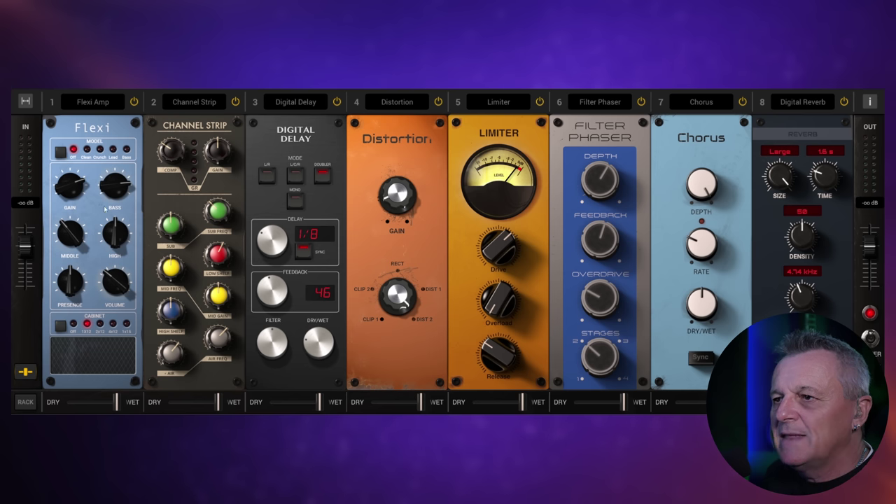
{"action": "left_click", "coordinate": [61, 152]}
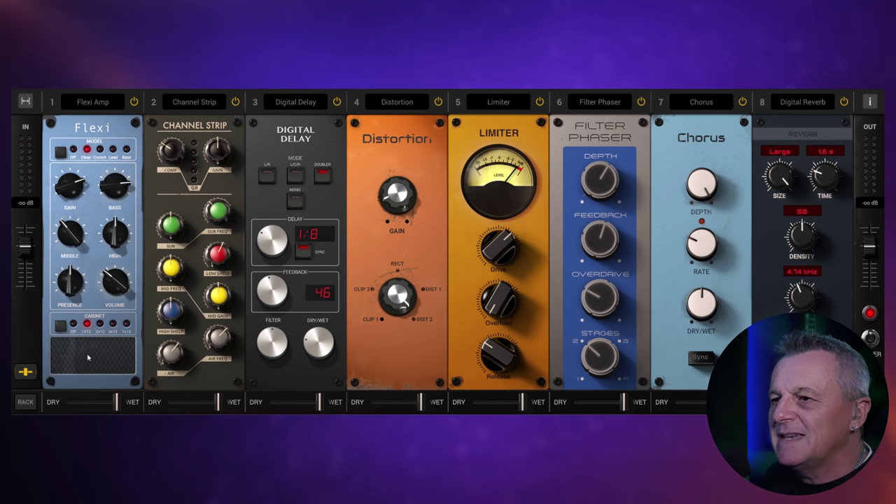
Cycle through all of the Flexi Amp's cabinet options and return to the 1x12 cabinet
{"action": "left_click", "coordinate": [61, 327]}
{"action": "left_click", "coordinate": [61, 327]}
{"action": "left_click", "coordinate": [61, 327]}
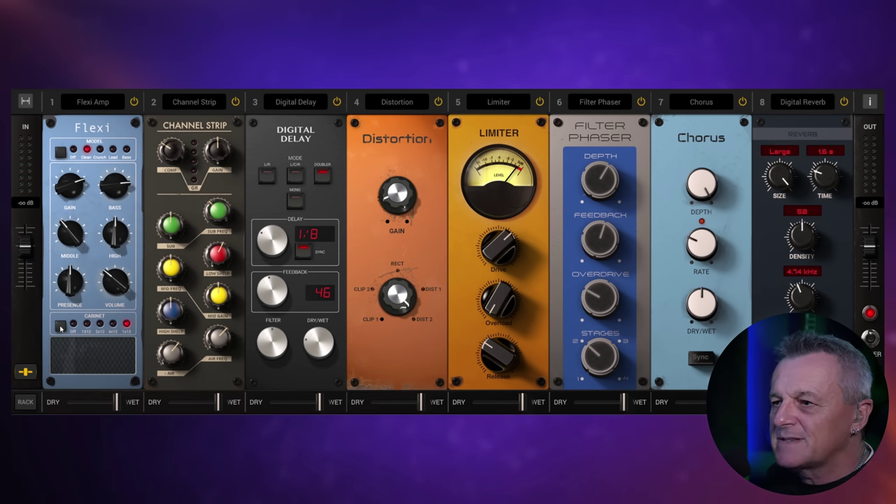
{"action": "left_click", "coordinate": [60, 327]}
{"action": "left_click", "coordinate": [61, 327]}
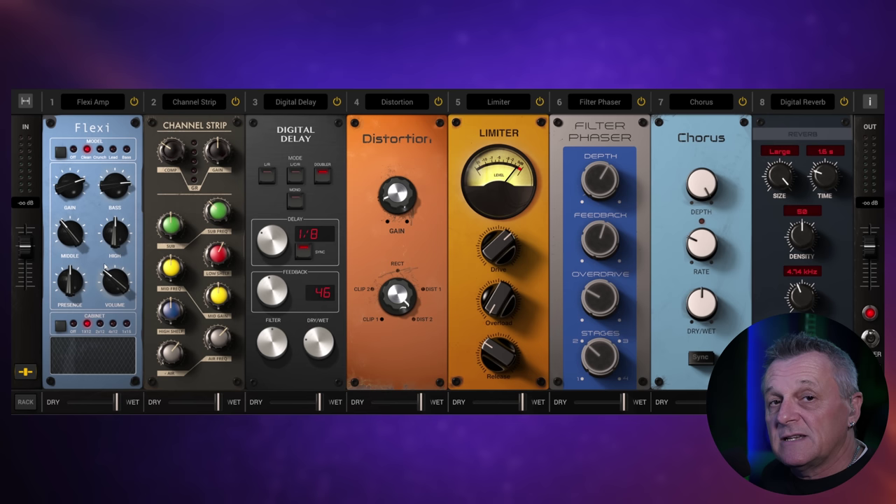